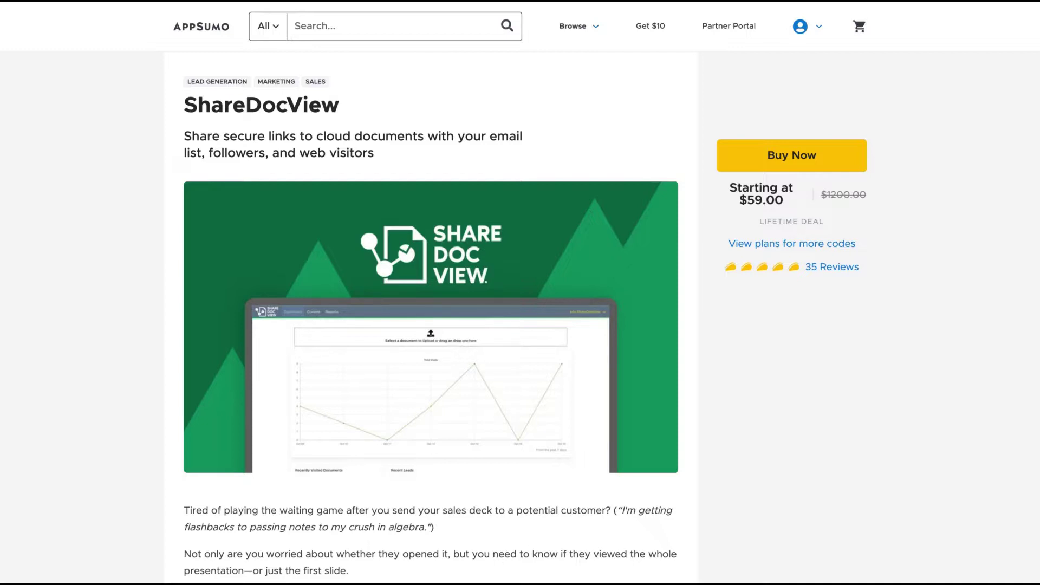
- Read the ShareDocView deal's summary and highlight the sentence describing the document sharing platform
{"action": "scroll", "coordinate": [760, 234], "scroll_direction": "down", "scroll_amount": 12}
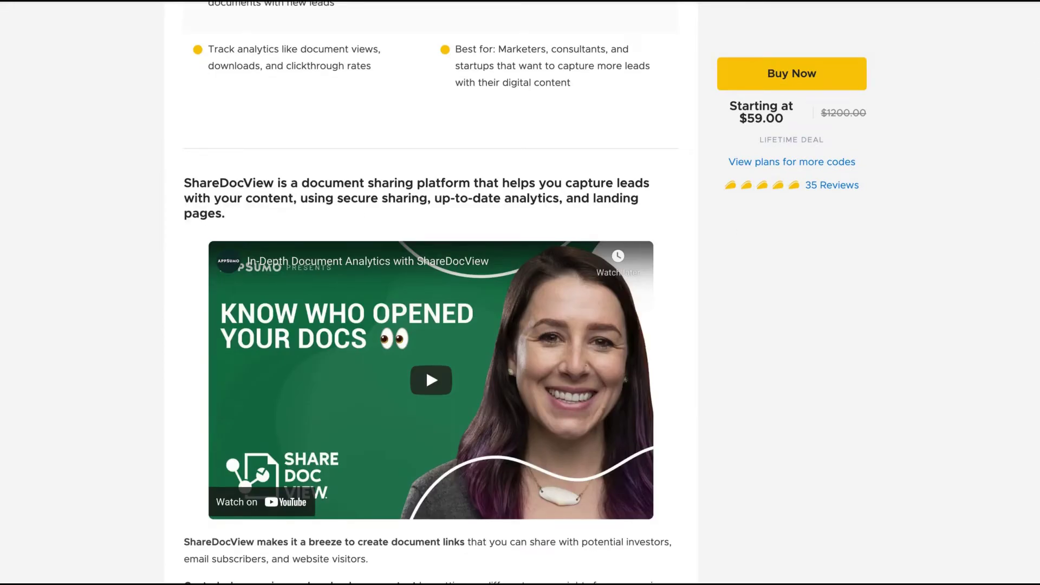
{"action": "left_click_drag", "start_coordinate": [289, 198], "coordinate": [225, 214]}
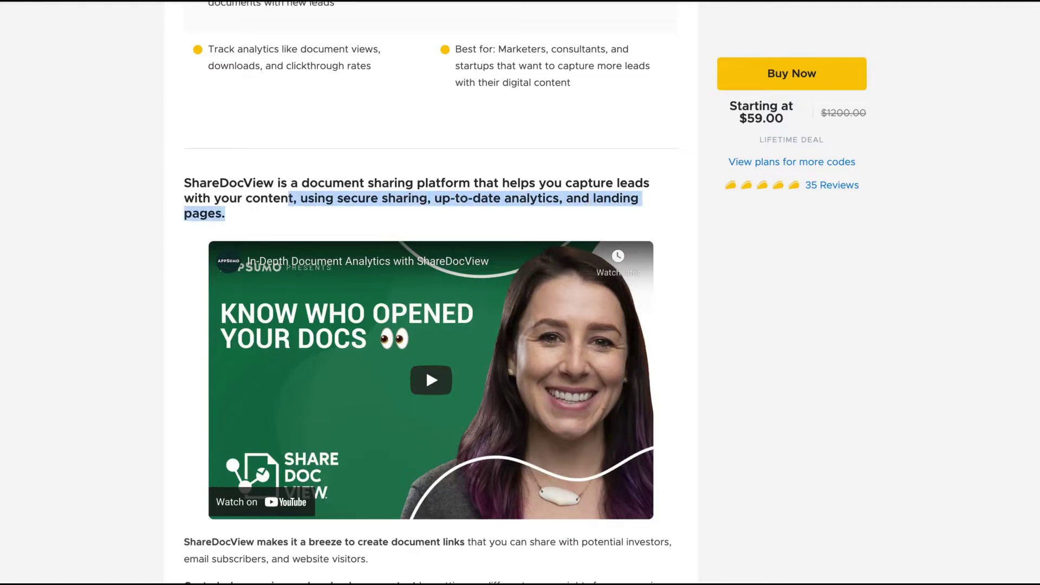
{"action": "scroll", "coordinate": [638, 232], "scroll_direction": "up", "scroll_amount": 3}
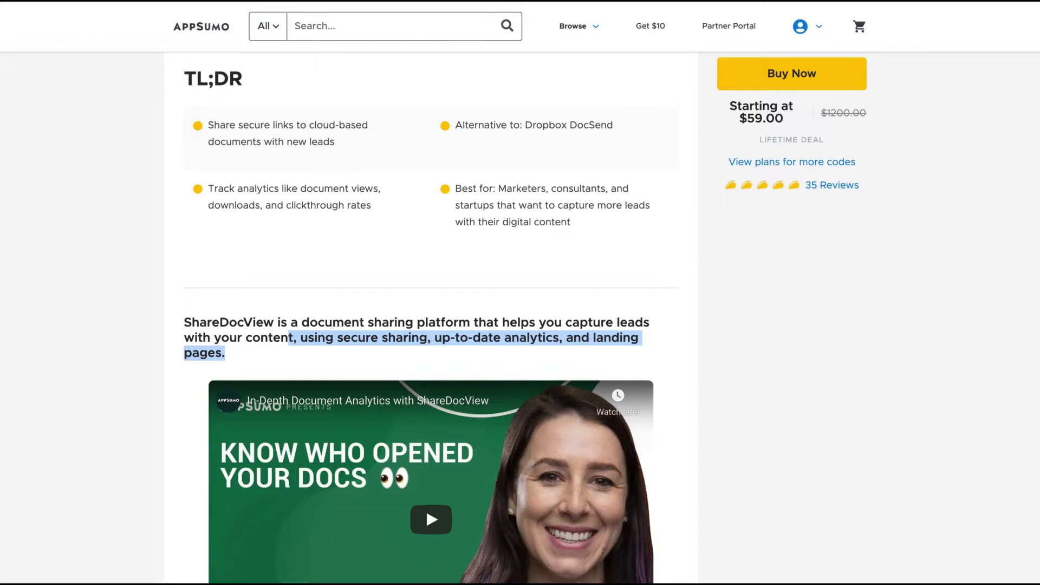
{"action": "left_click", "coordinate": [691, 275]}
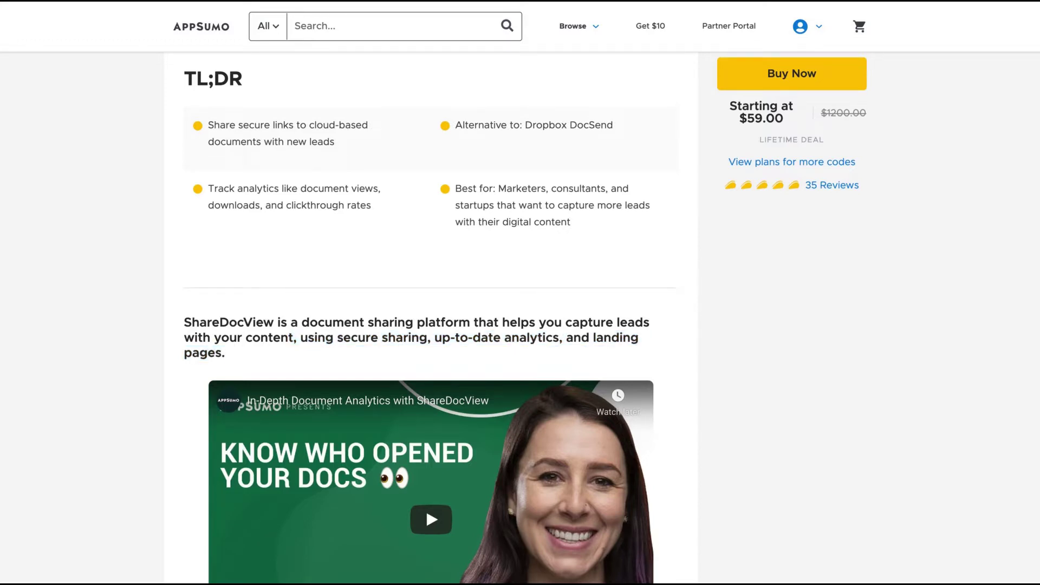
- Examine the deal terms, the features included in all plans and the pricing tiers in the Plans and Features section
{"action": "scroll", "coordinate": [430, 319], "scroll_direction": "down", "scroll_amount": 20}
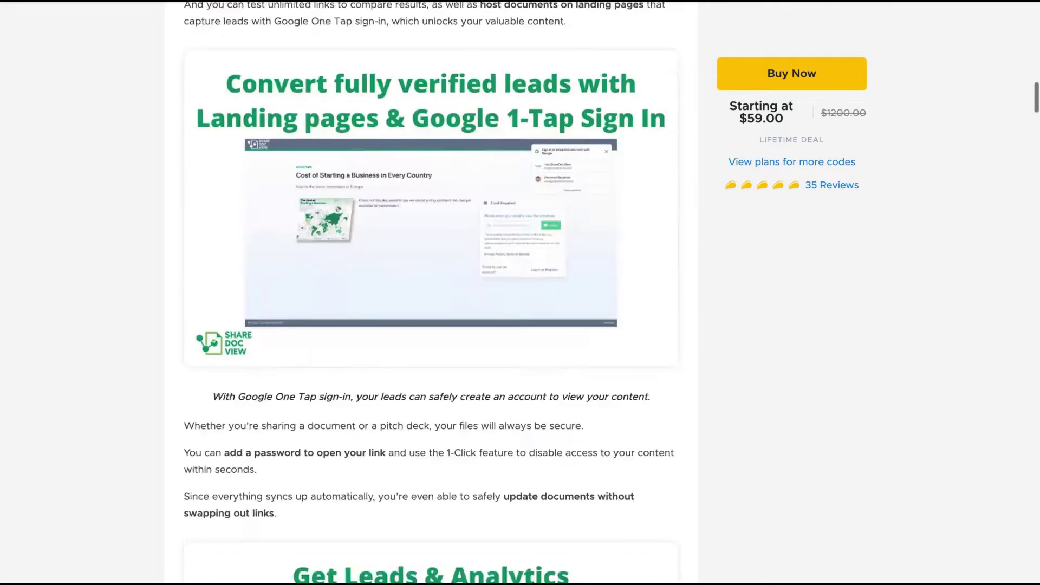
{"action": "scroll", "coordinate": [430, 319], "scroll_direction": "up", "scroll_amount": 5}
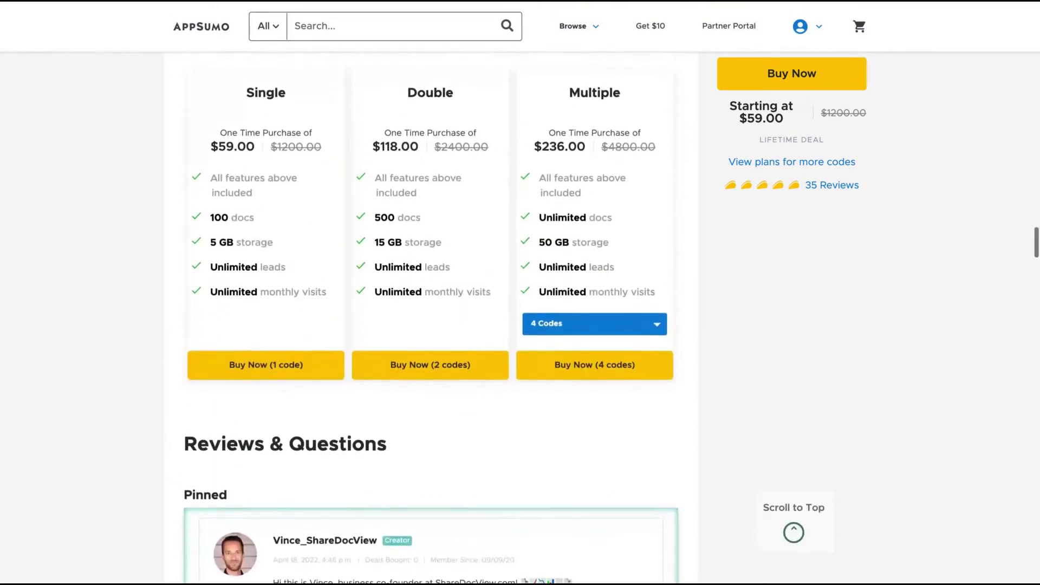
{"action": "scroll", "coordinate": [430, 320], "scroll_direction": "up", "scroll_amount": 4}
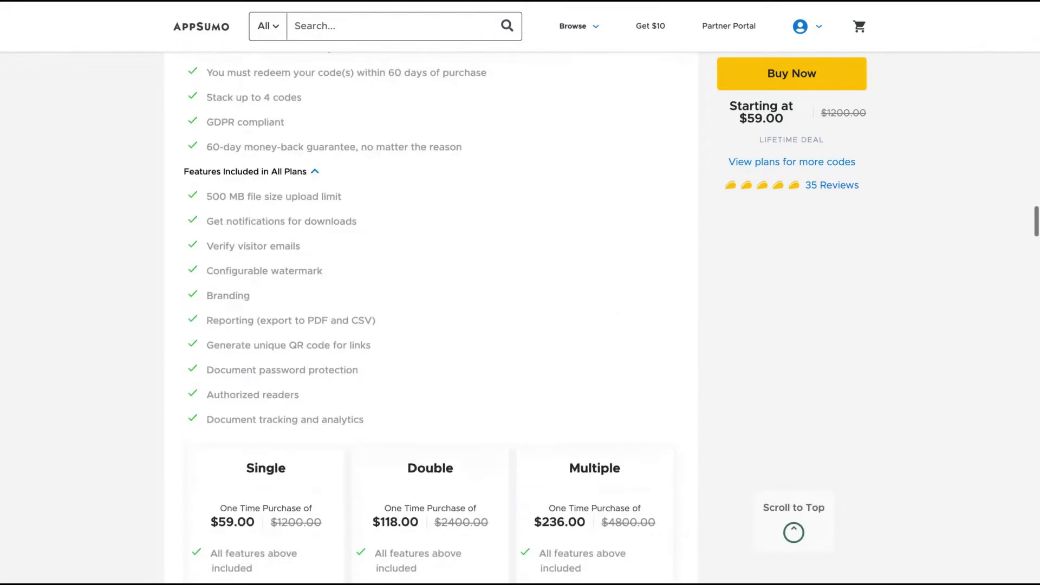
{"action": "scroll", "coordinate": [431, 319], "scroll_direction": "up", "scroll_amount": 2}
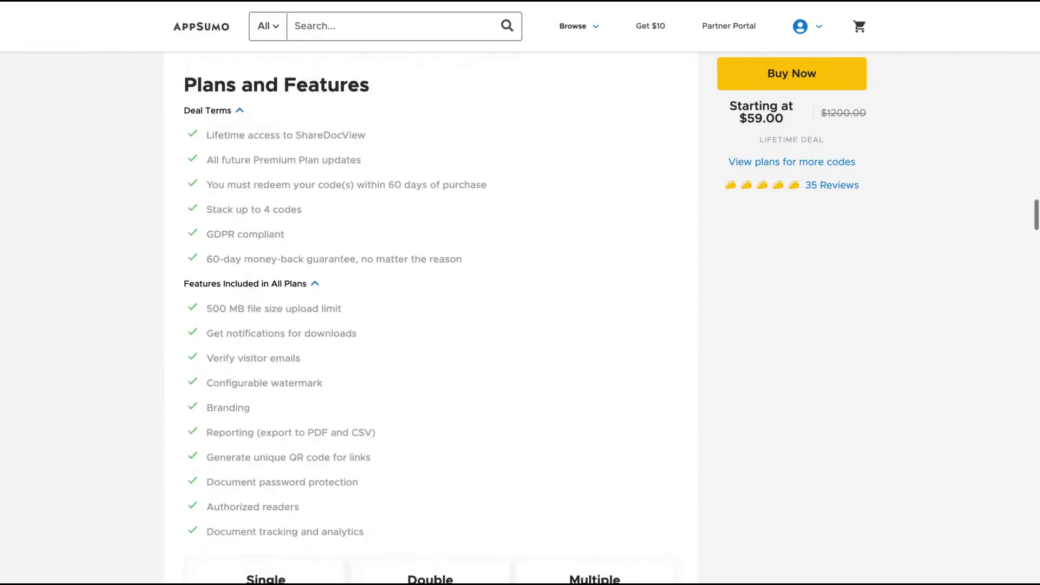
{"action": "scroll", "coordinate": [430, 320], "scroll_direction": "down", "scroll_amount": 6}
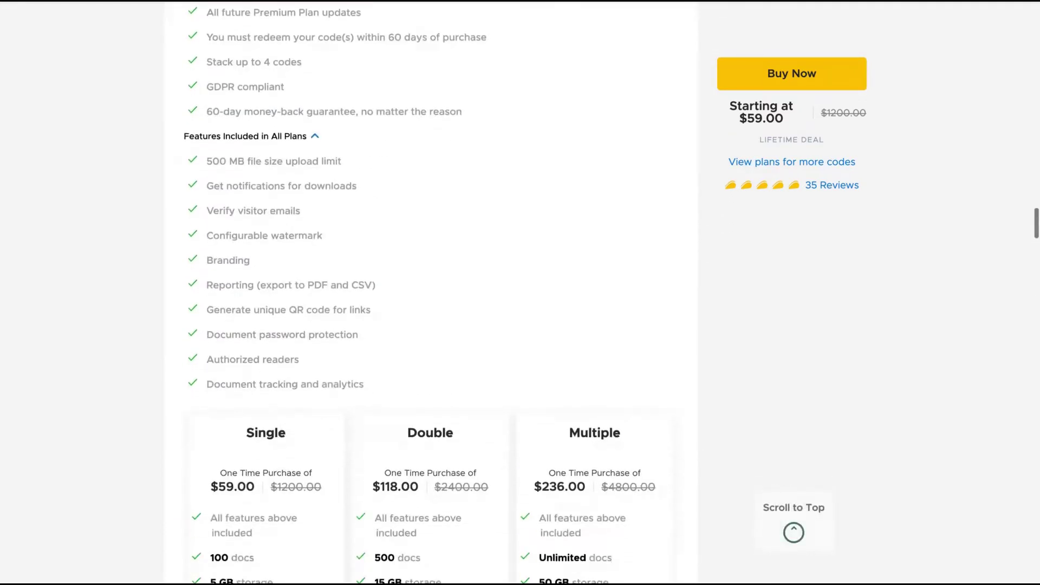
{"action": "scroll", "coordinate": [430, 319], "scroll_direction": "down", "scroll_amount": 1}
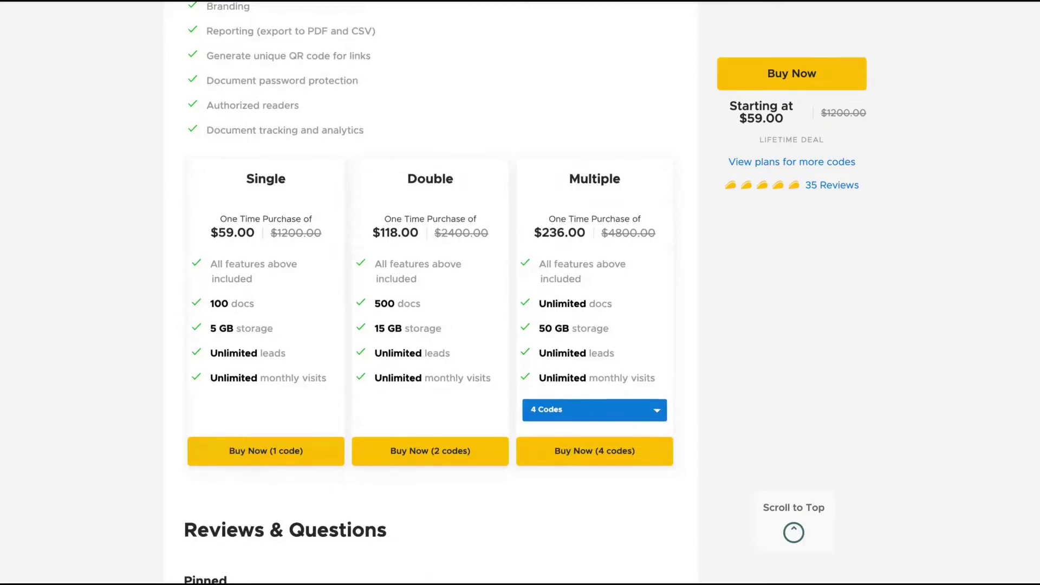
{"action": "scroll", "coordinate": [608, 258], "scroll_direction": "down", "scroll_amount": 8}
{"action": "scroll", "coordinate": [601, 262], "scroll_direction": "up", "scroll_amount": 5}
{"action": "scroll", "coordinate": [603, 263], "scroll_direction": "up", "scroll_amount": 1}
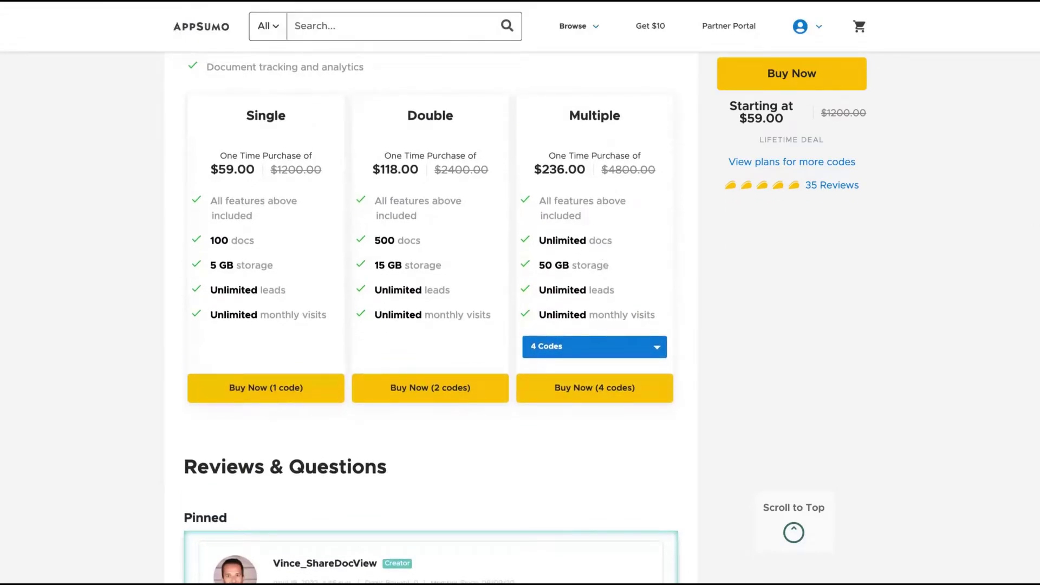
- Compare the document and storage limits of the Single, Double and Multiple plans and check the Multiple plan's code options
{"action": "left_click", "coordinate": [575, 345]}
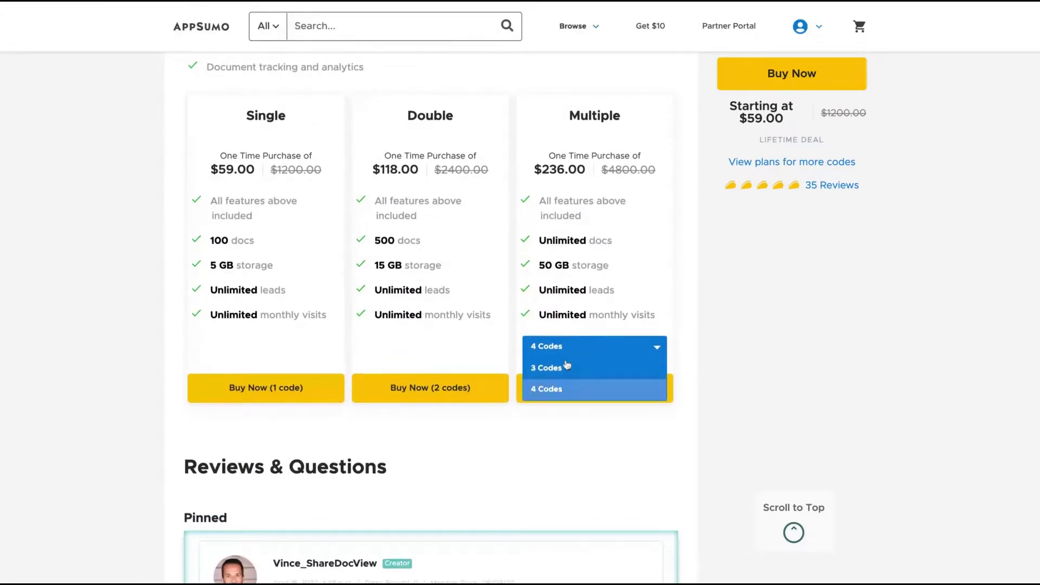
{"action": "left_click", "coordinate": [702, 331]}
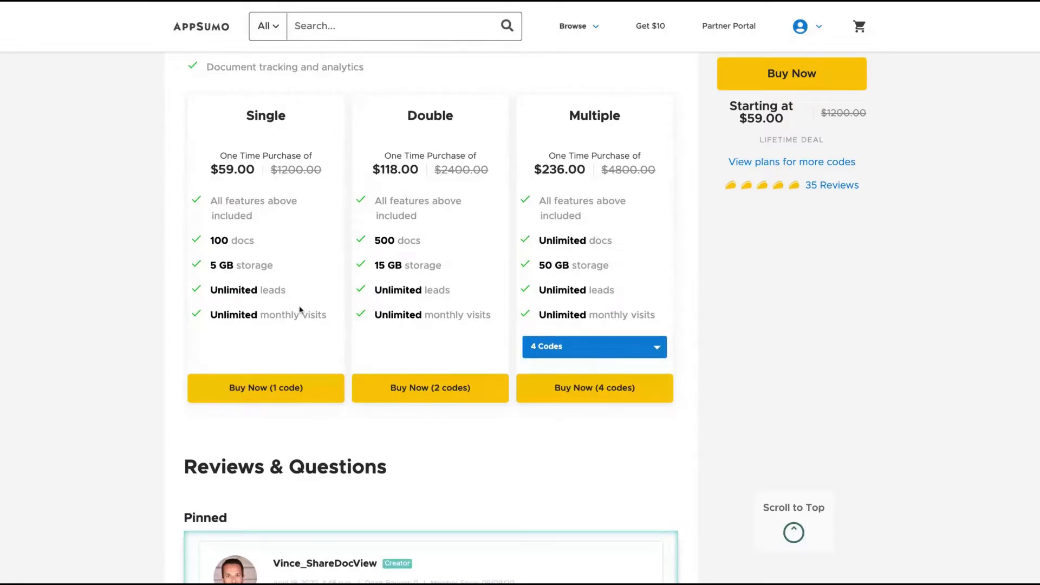
{"action": "triple_click", "coordinate": [205, 239]}
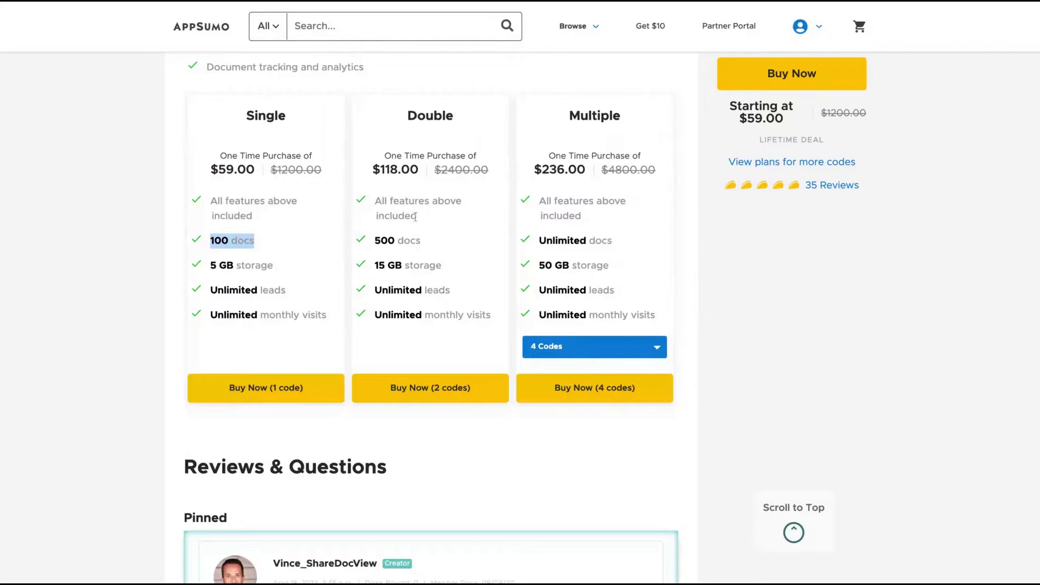
{"action": "triple_click", "coordinate": [211, 264]}
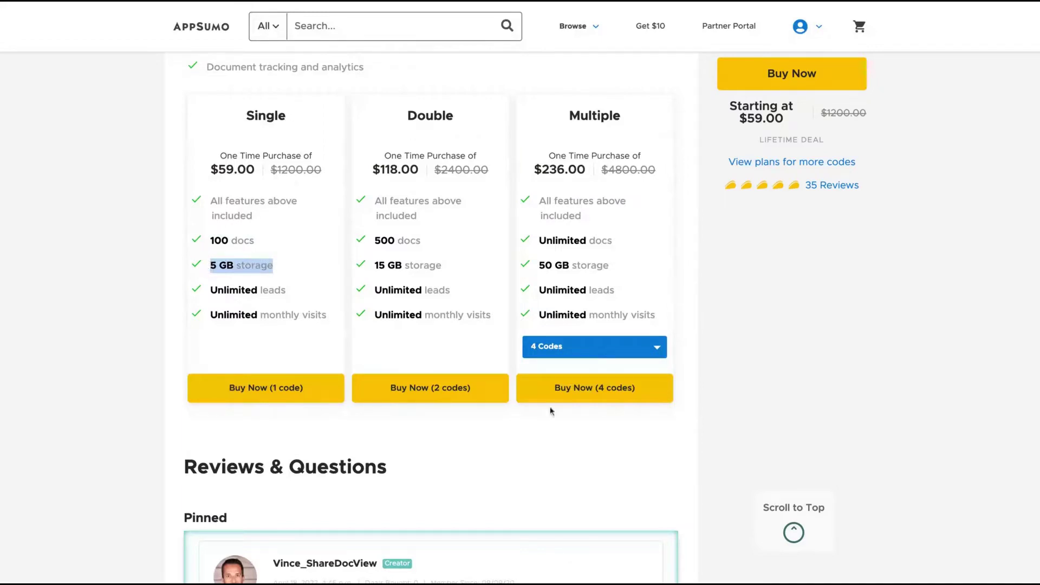
{"action": "left_click", "coordinate": [580, 346]}
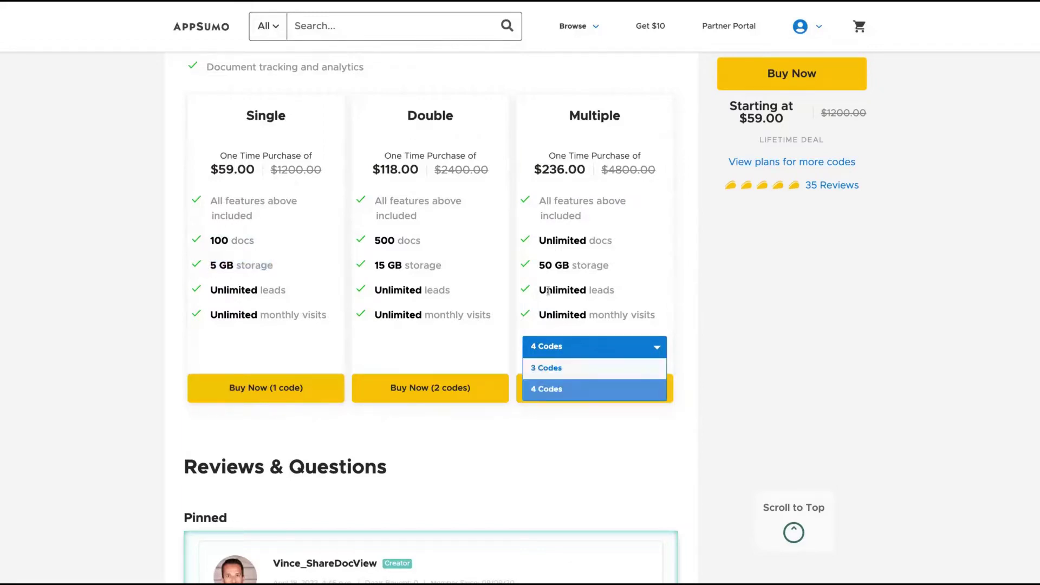
{"action": "triple_click", "coordinate": [545, 265]}
{"action": "left_click", "coordinate": [615, 267]}
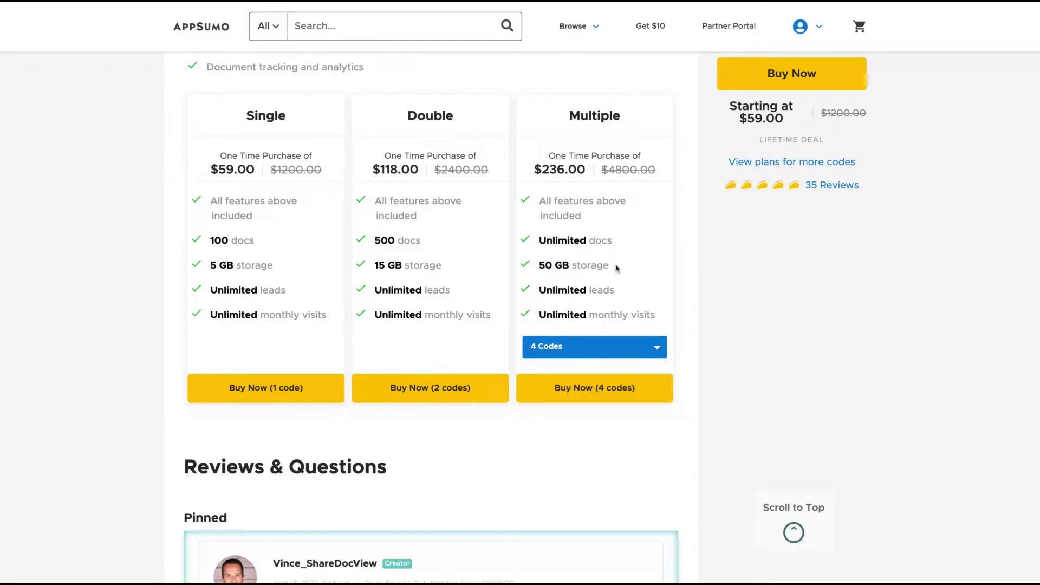
{"action": "left_click", "coordinate": [558, 349]}
{"action": "left_click", "coordinate": [548, 391]}
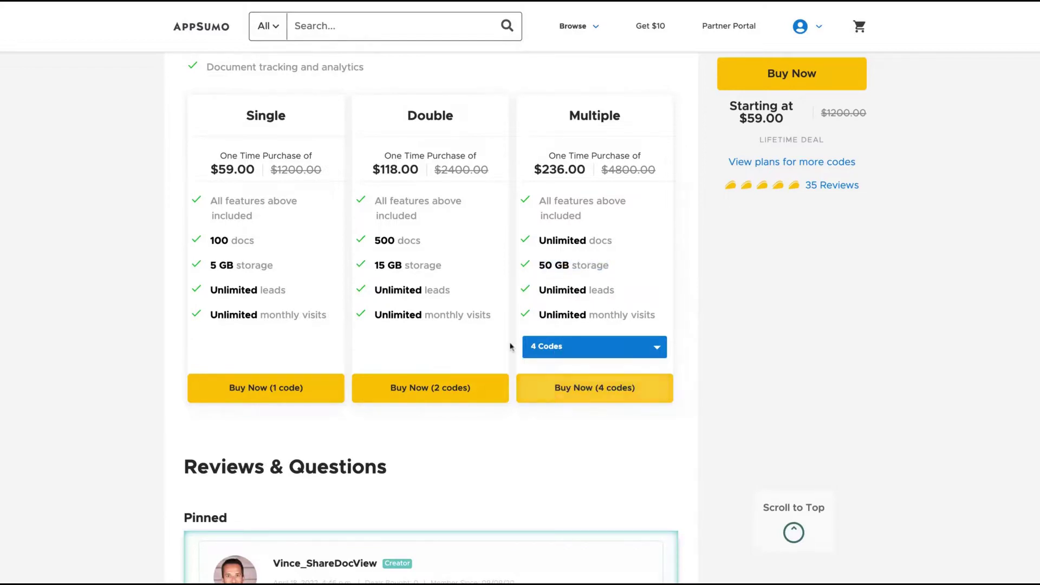
{"action": "scroll", "coordinate": [503, 335], "scroll_direction": "up", "scroll_amount": 10}
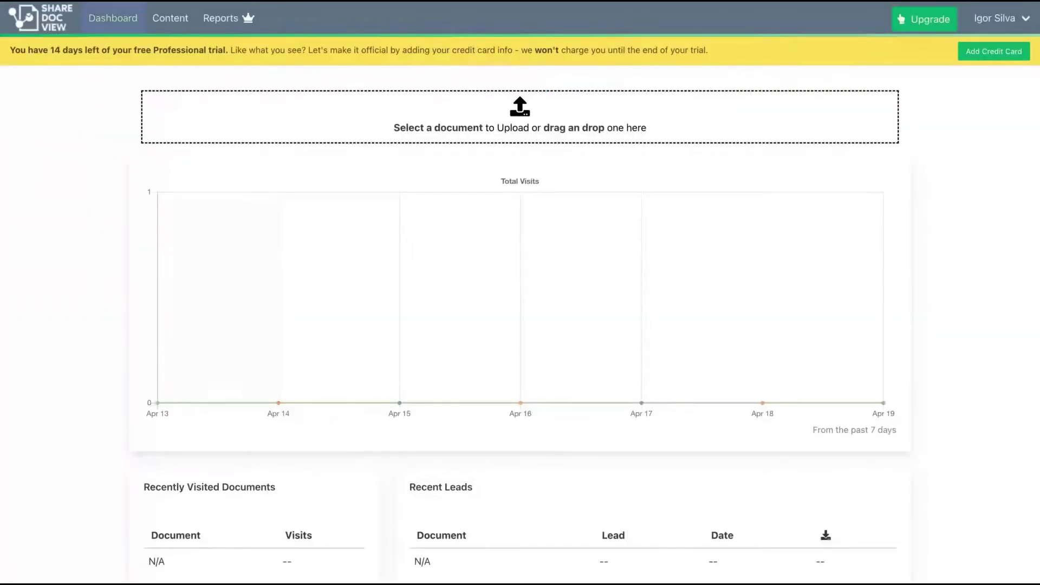
- Switch to ShareDocView and upload the puzzle-piece PNG image as the watermark in the account's branding settings
{"action": "left_click", "coordinate": [996, 18]}
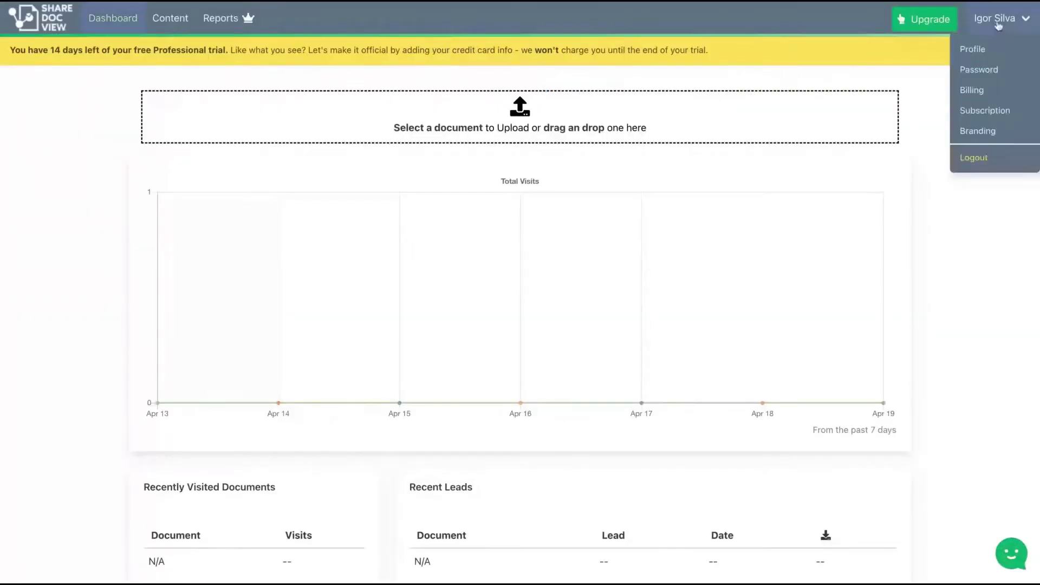
{"action": "left_click", "coordinate": [979, 131]}
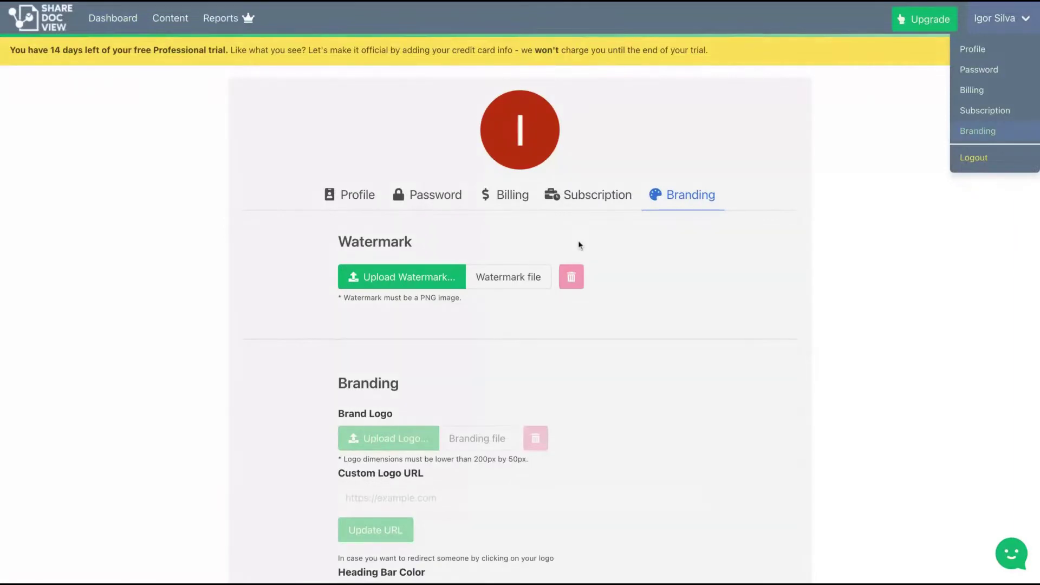
{"action": "scroll", "coordinate": [580, 240], "scroll_direction": "down", "scroll_amount": 2}
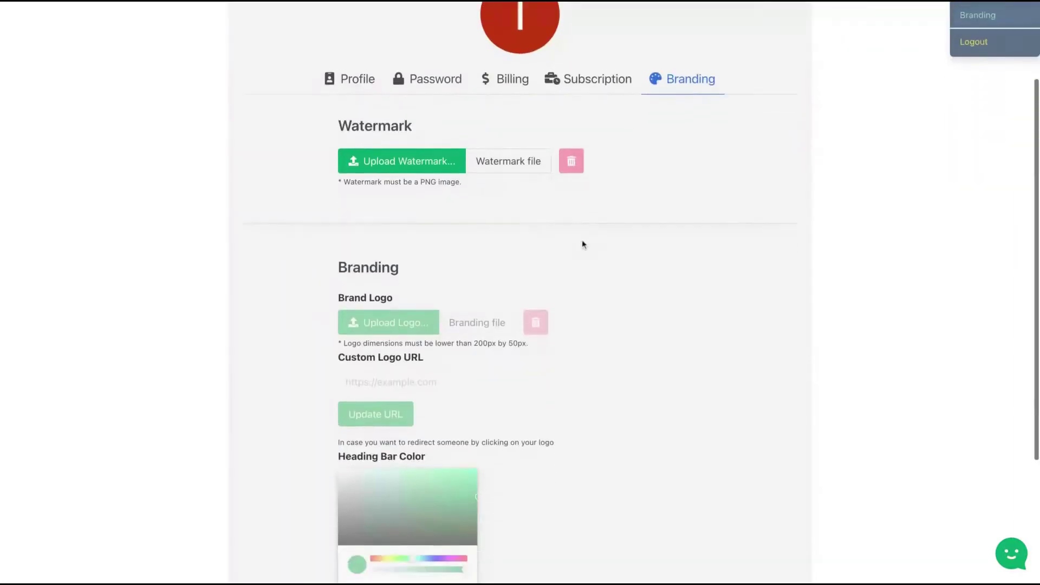
{"action": "left_click", "coordinate": [421, 166]}
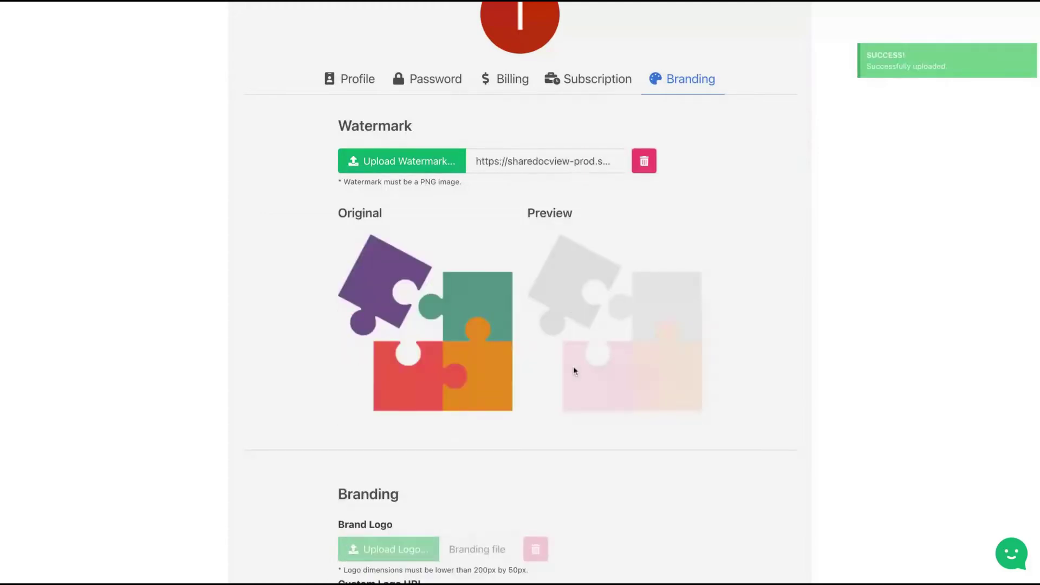
- Review the branding options for the brand logo, custom logo URL and heading bar color, including the header preview
{"action": "scroll", "coordinate": [582, 352], "scroll_direction": "down", "scroll_amount": 1}
{"action": "scroll", "coordinate": [583, 352], "scroll_direction": "down", "scroll_amount": 5}
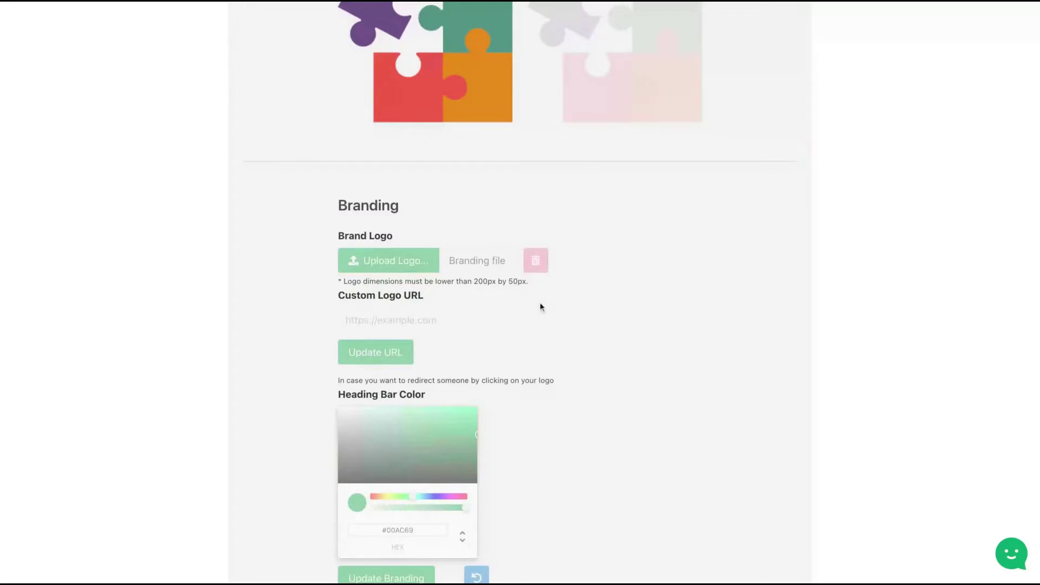
{"action": "left_click", "coordinate": [400, 323]}
{"action": "scroll", "coordinate": [545, 341], "scroll_direction": "down", "scroll_amount": 2}
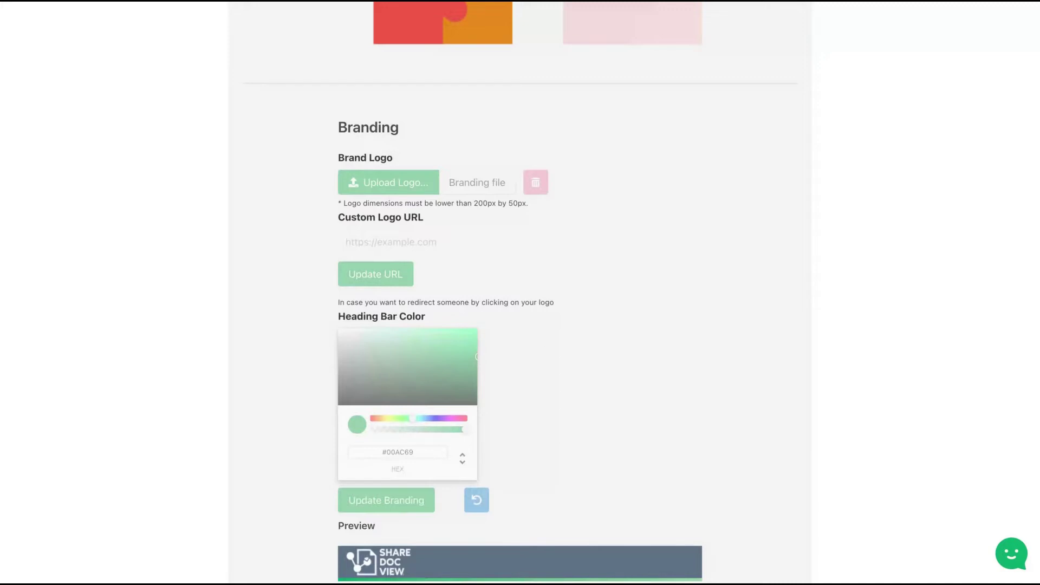
{"action": "scroll", "coordinate": [408, 356], "scroll_direction": "down", "scroll_amount": 1}
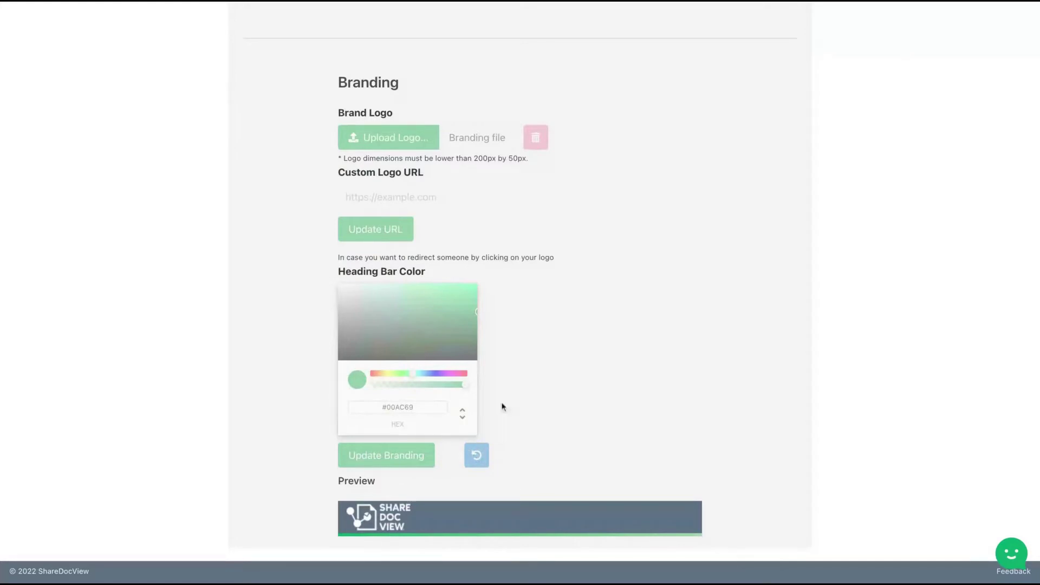
{"action": "scroll", "coordinate": [501, 406], "scroll_direction": "up", "scroll_amount": 10}
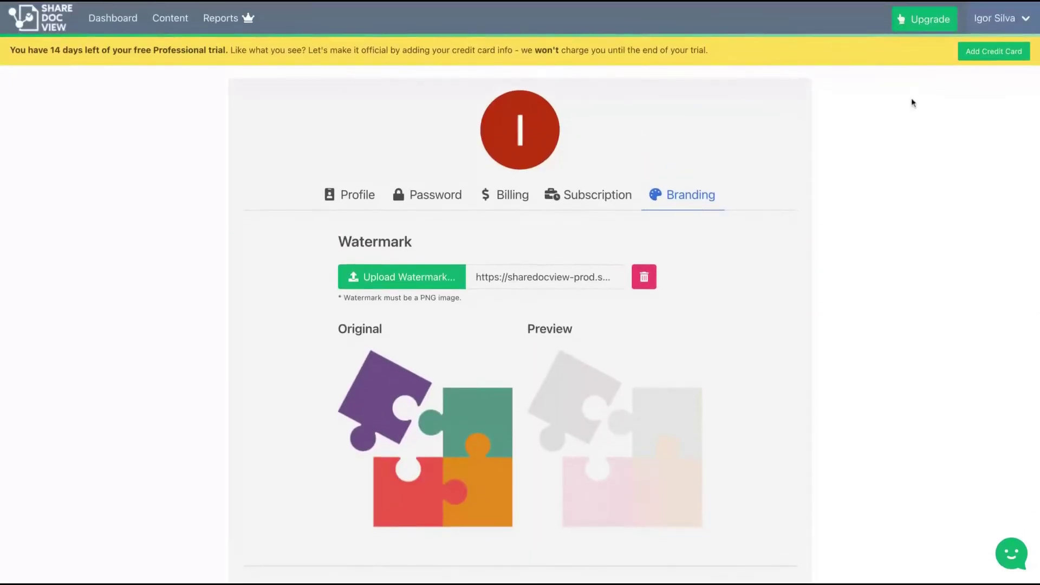
- Look at the Content page's document library and its Upload Document dialog, leaving the dialog without uploading
{"action": "left_click", "coordinate": [132, 24]}
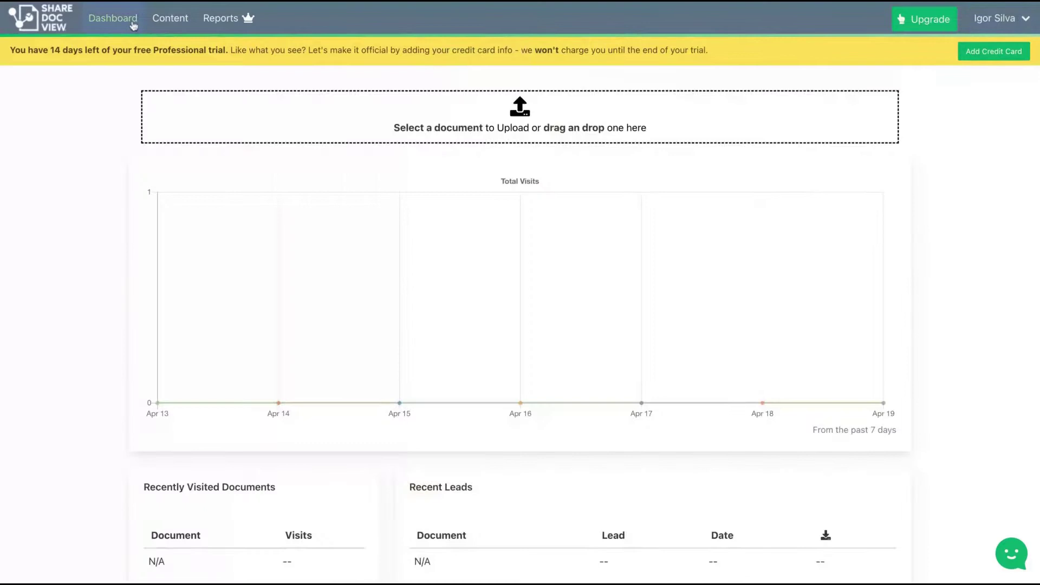
{"action": "left_click", "coordinate": [170, 19]}
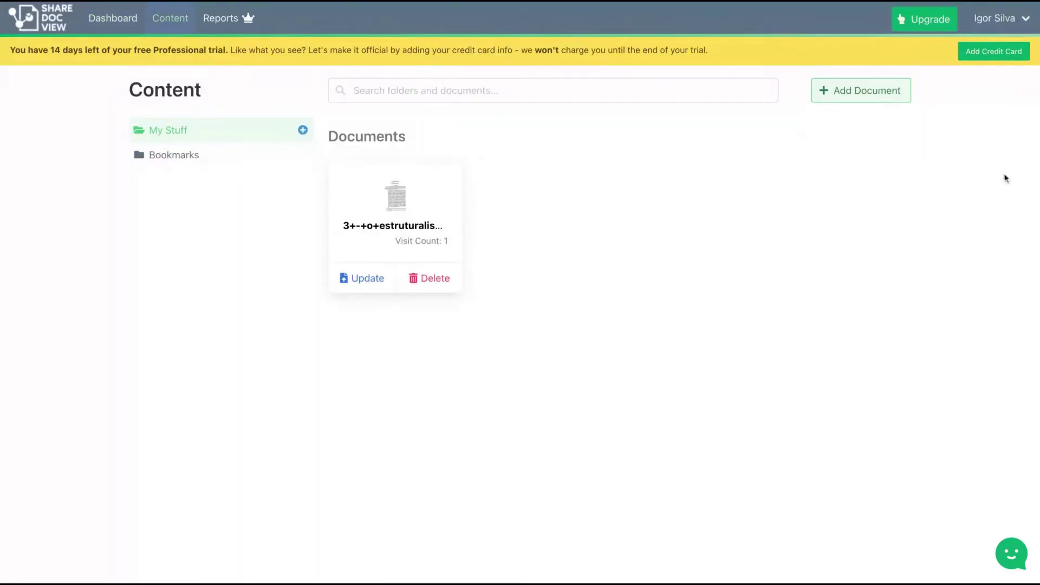
{"action": "left_click", "coordinate": [860, 89]}
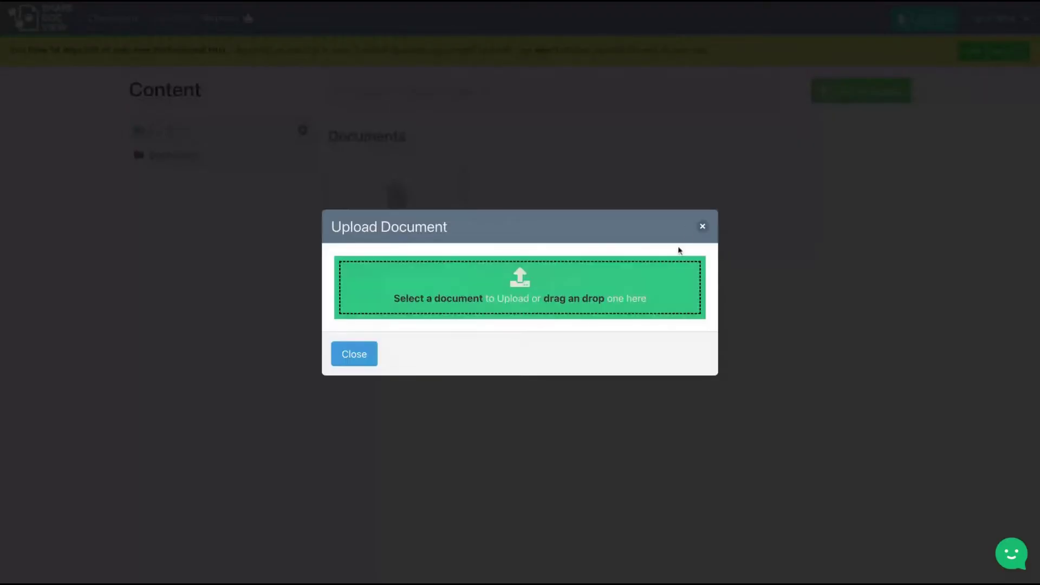
{"action": "left_click", "coordinate": [702, 226]}
- Return to the dashboard and review the total visits chart, recently visited documents and recent leads
{"action": "left_click", "coordinate": [123, 26]}
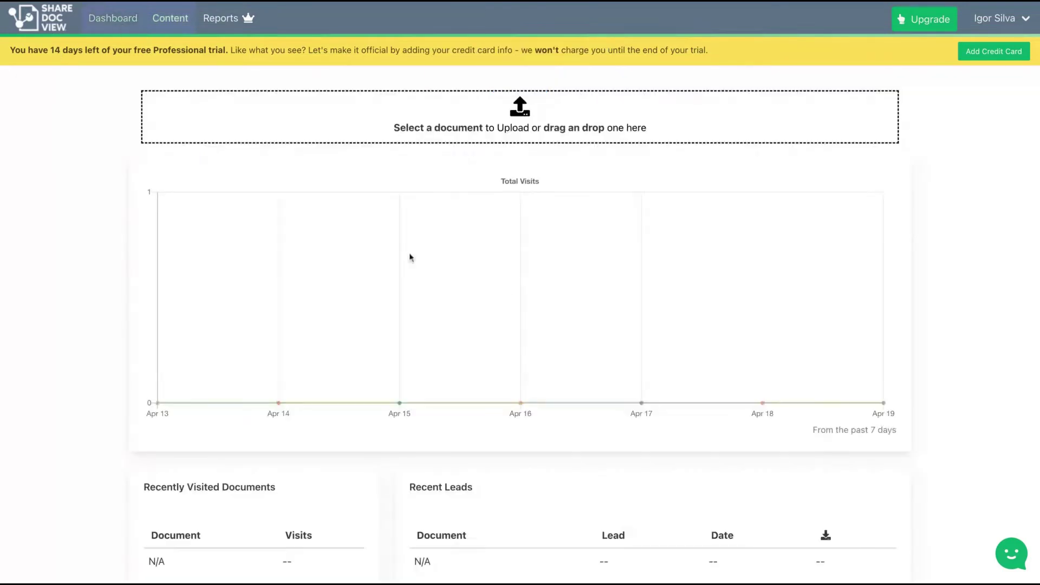
{"action": "scroll", "coordinate": [596, 365], "scroll_direction": "down", "scroll_amount": 2}
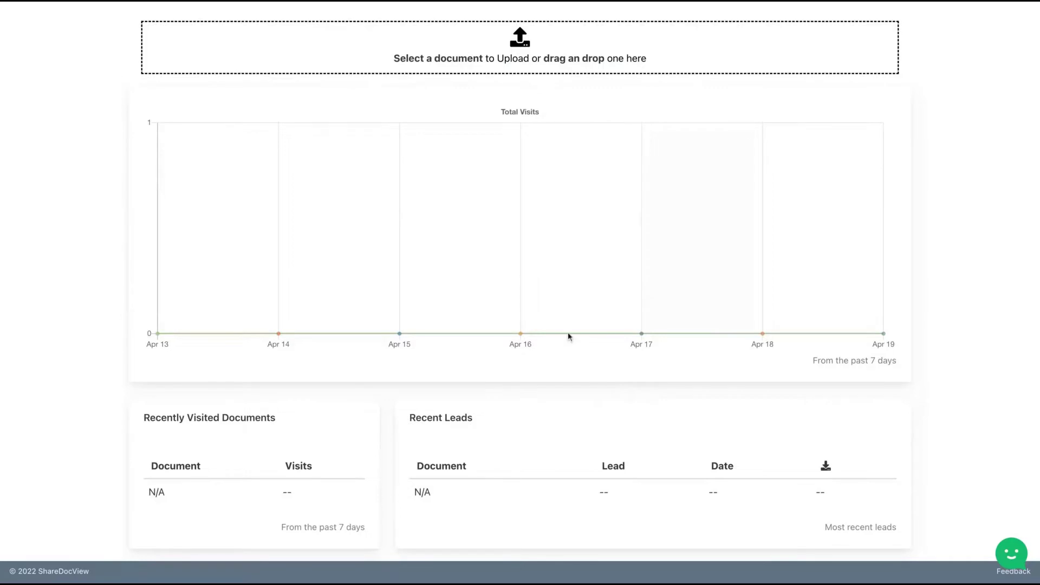
{"action": "scroll", "coordinate": [421, 352], "scroll_direction": "up", "scroll_amount": 1}
{"action": "scroll", "coordinate": [422, 352], "scroll_direction": "down", "scroll_amount": 1}
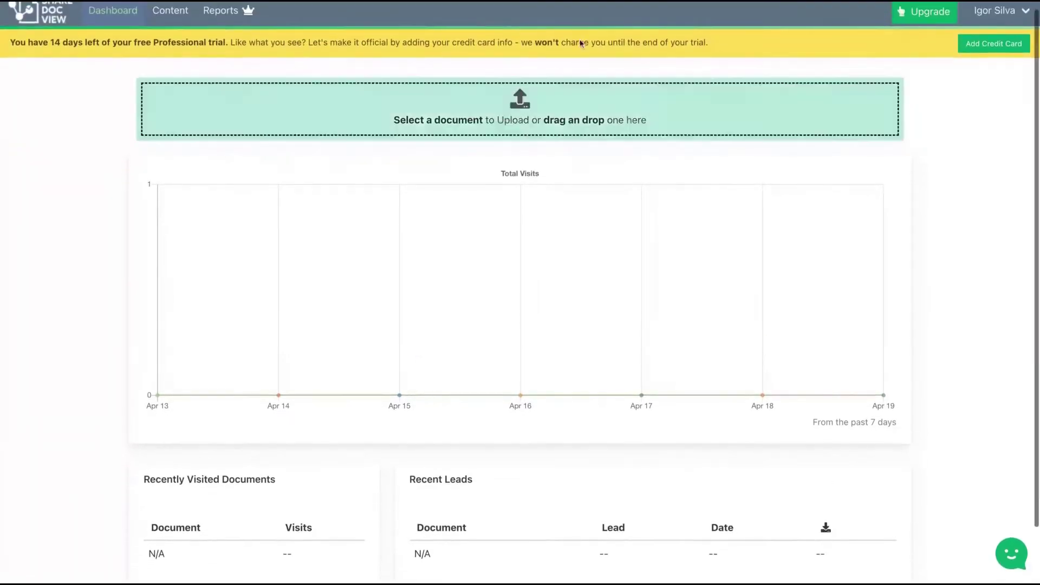
- Upload 3+-+o+estruturalismo.pdf with the title AppSumo and tagline appsumo, leaving the subtitle and description empty
{"action": "left_click", "coordinate": [533, 115]}
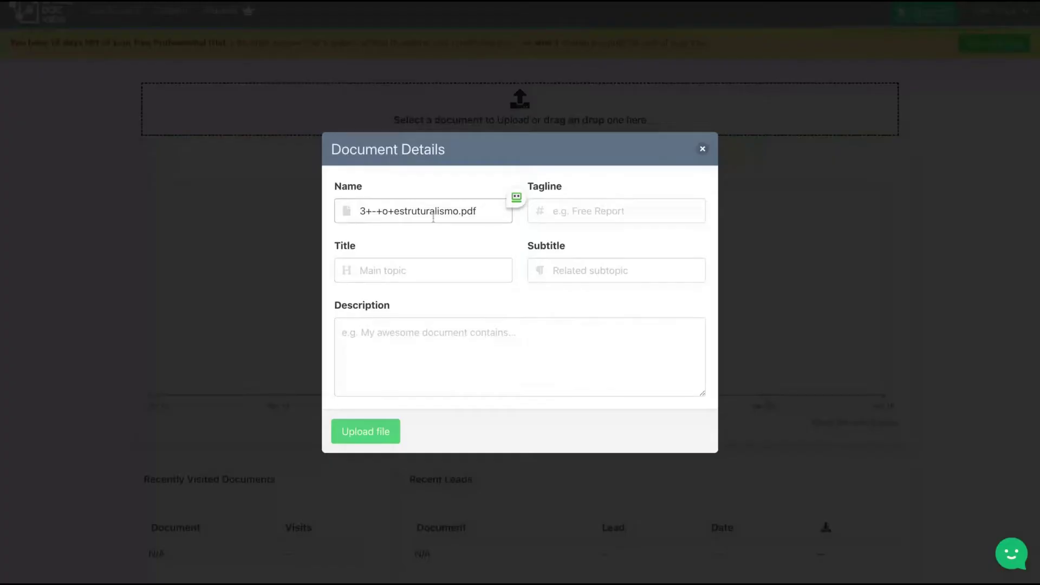
{"action": "left_click", "coordinate": [439, 269]}
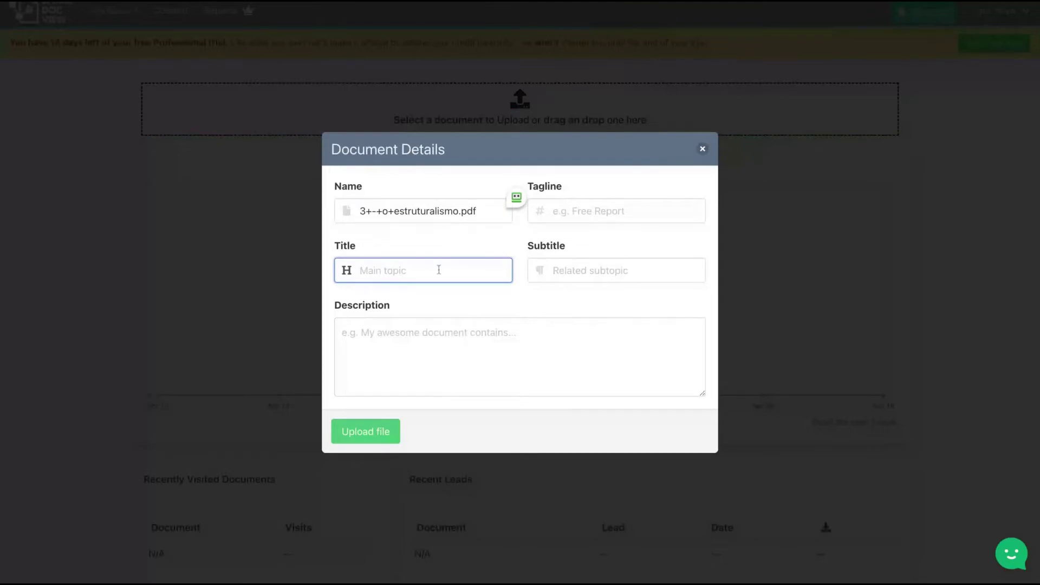
{"action": "type", "text": "AppSumo"}
{"action": "left_click", "coordinate": [652, 209]}
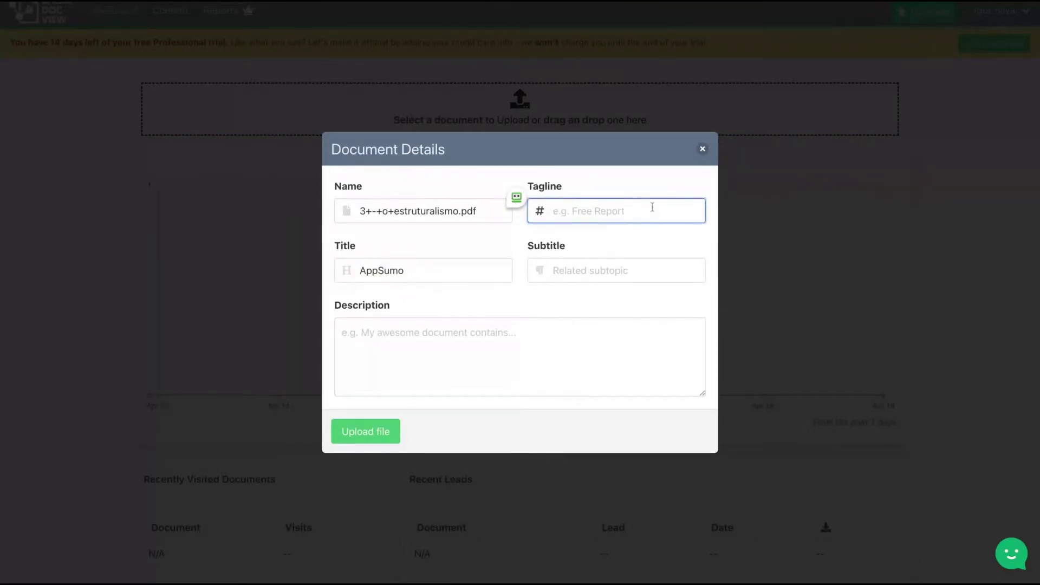
{"action": "type", "text": "appsumo"}
{"action": "left_click", "coordinate": [662, 264]}
{"action": "left_click", "coordinate": [525, 360]}
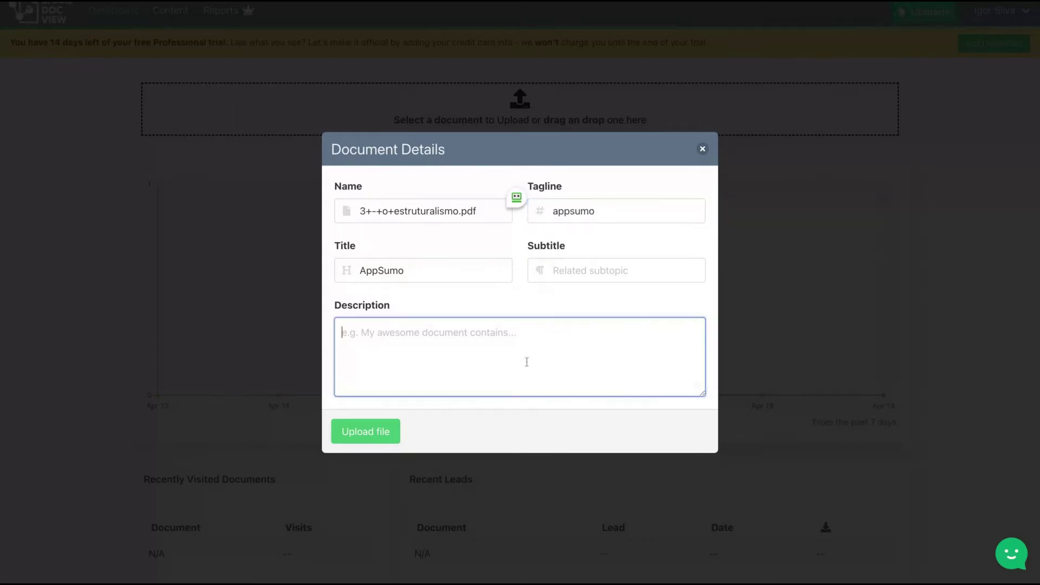
{"action": "left_click", "coordinate": [364, 432]}
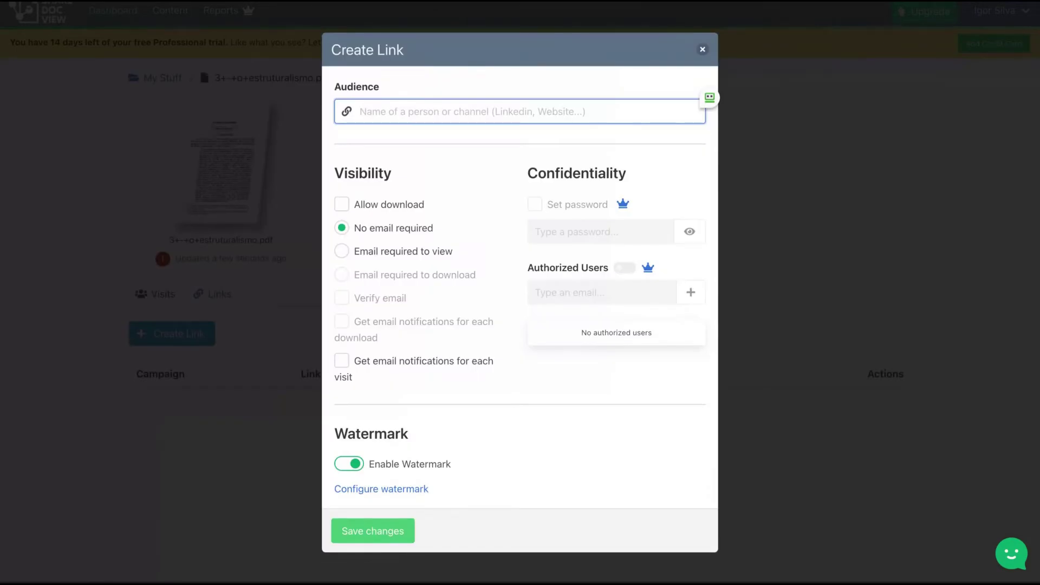
- Set the new link's audience to New Law, allow downloads and try the email requirement and Verify email options
{"action": "type", "text": "New Law"}
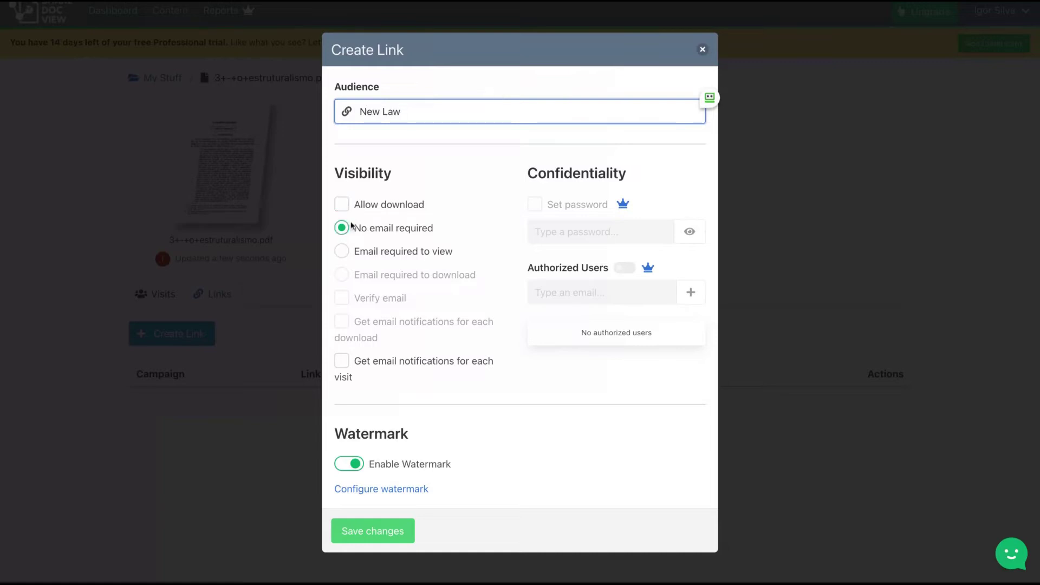
{"action": "left_click", "coordinate": [342, 204]}
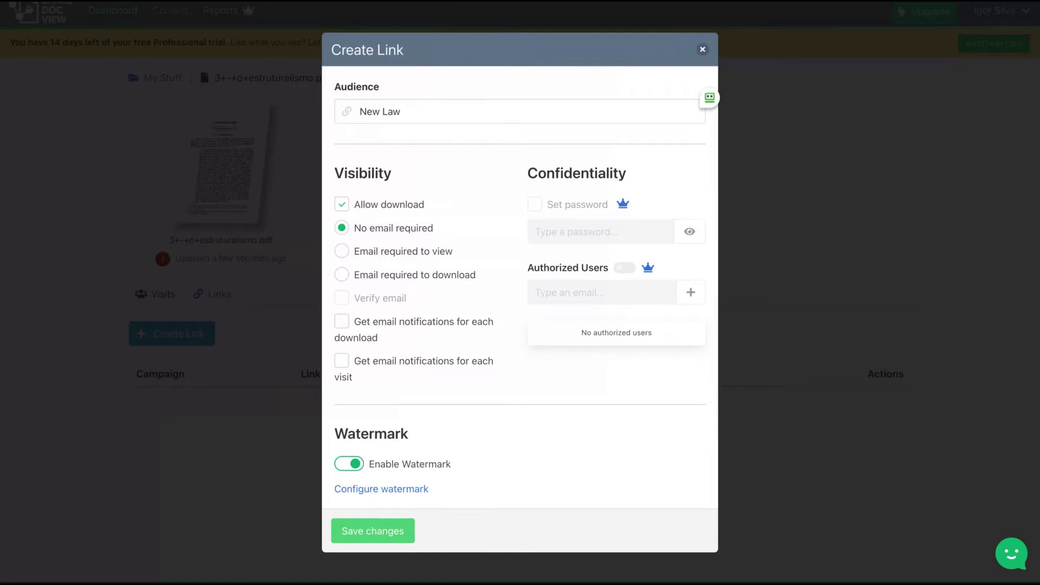
{"action": "left_click", "coordinate": [341, 252]}
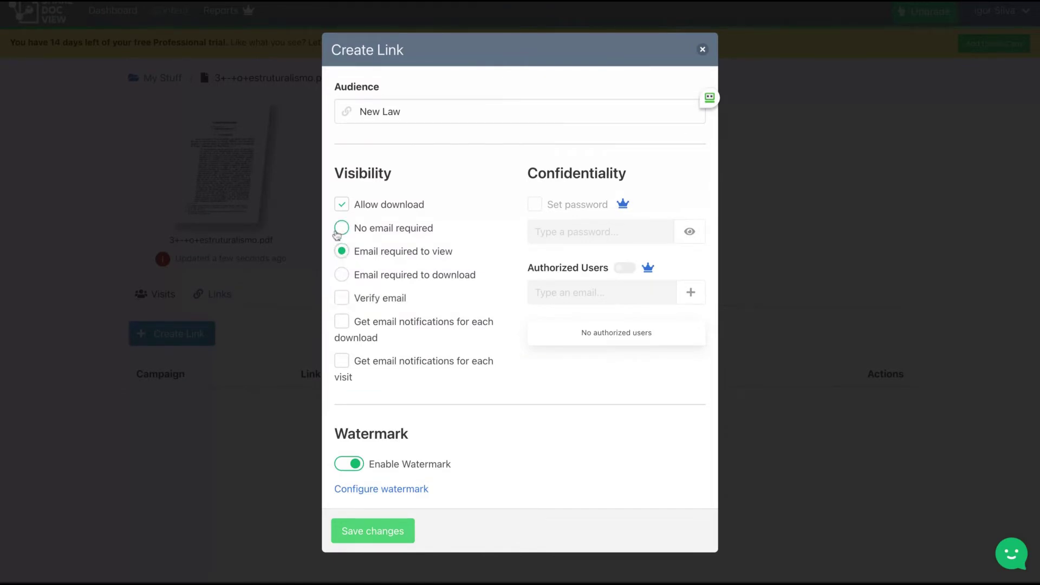
{"action": "left_click", "coordinate": [342, 298]}
{"action": "left_click", "coordinate": [343, 274]}
{"action": "left_click", "coordinate": [342, 298]}
- Try the watermark switch, leave the watermark enabled and save the New Law link
{"action": "left_click", "coordinate": [361, 467]}
{"action": "left_click", "coordinate": [343, 464]}
{"action": "left_click", "coordinate": [372, 541]}
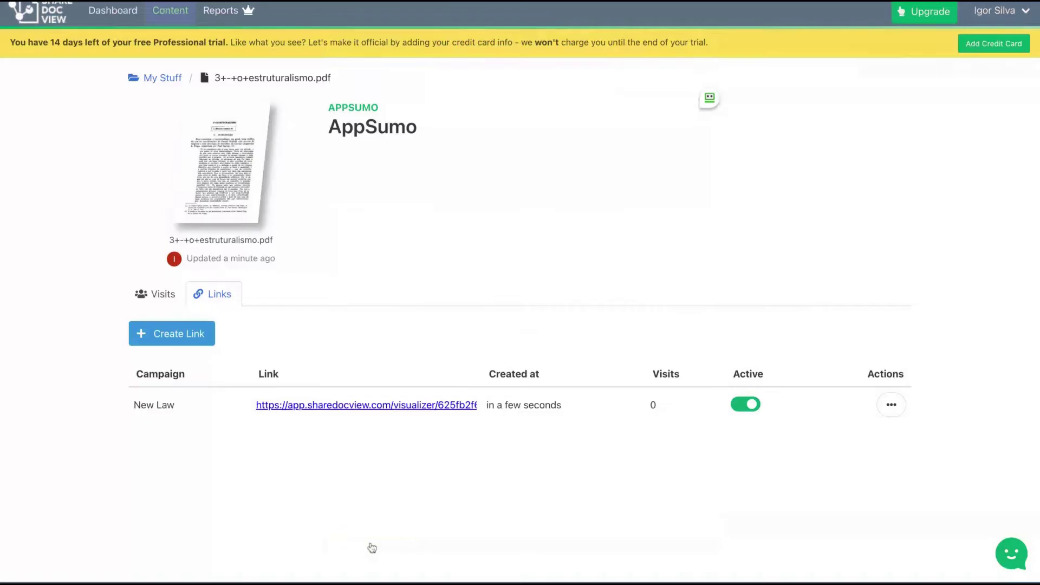
- Review the actions available for the New Law link and its iframe embed code, closing the dialog without copying the code
{"action": "left_click", "coordinate": [891, 404]}
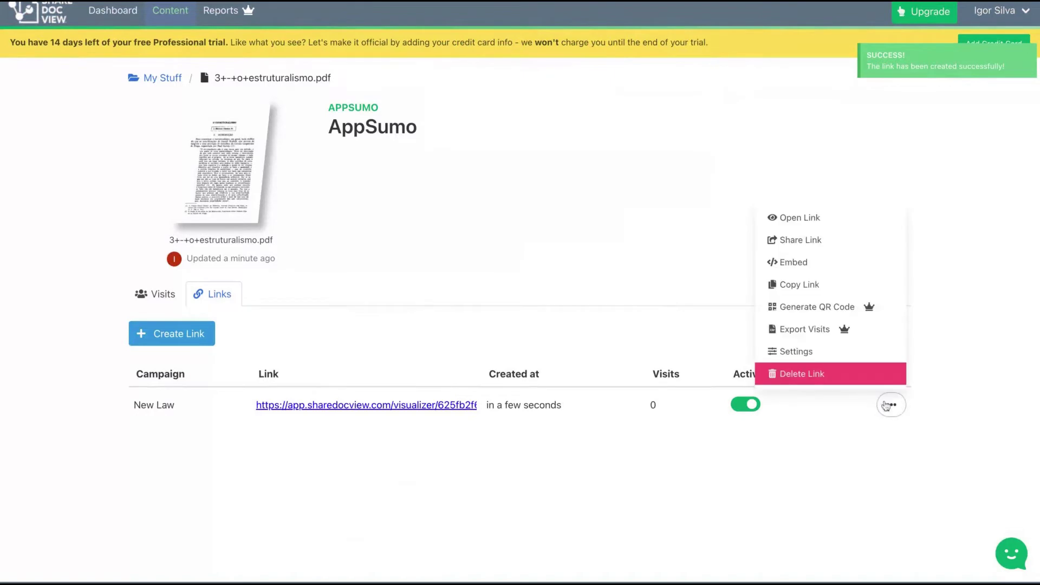
{"action": "left_click", "coordinate": [891, 404]}
{"action": "left_click", "coordinate": [891, 410]}
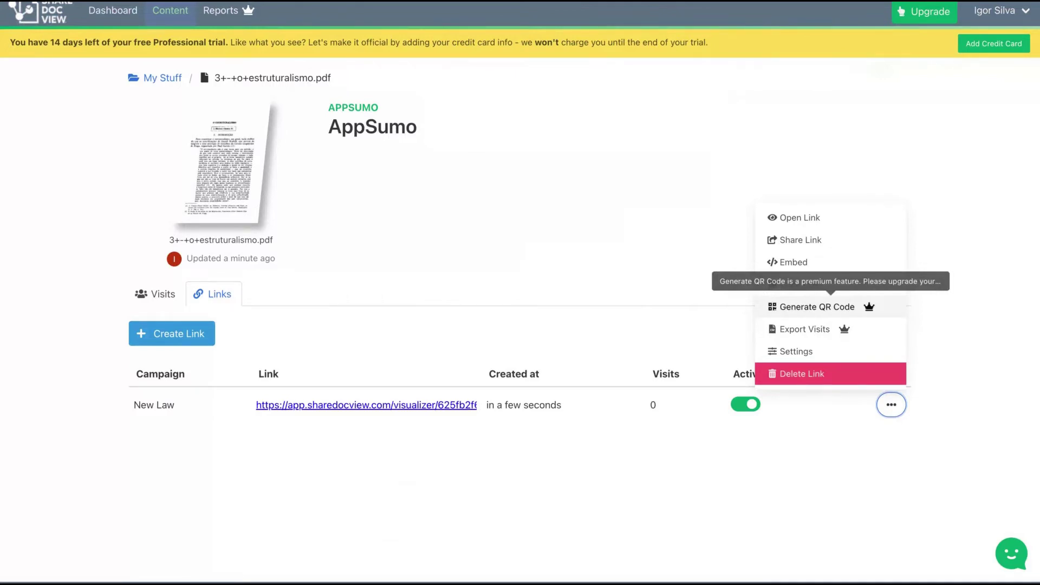
{"action": "left_click", "coordinate": [818, 270]}
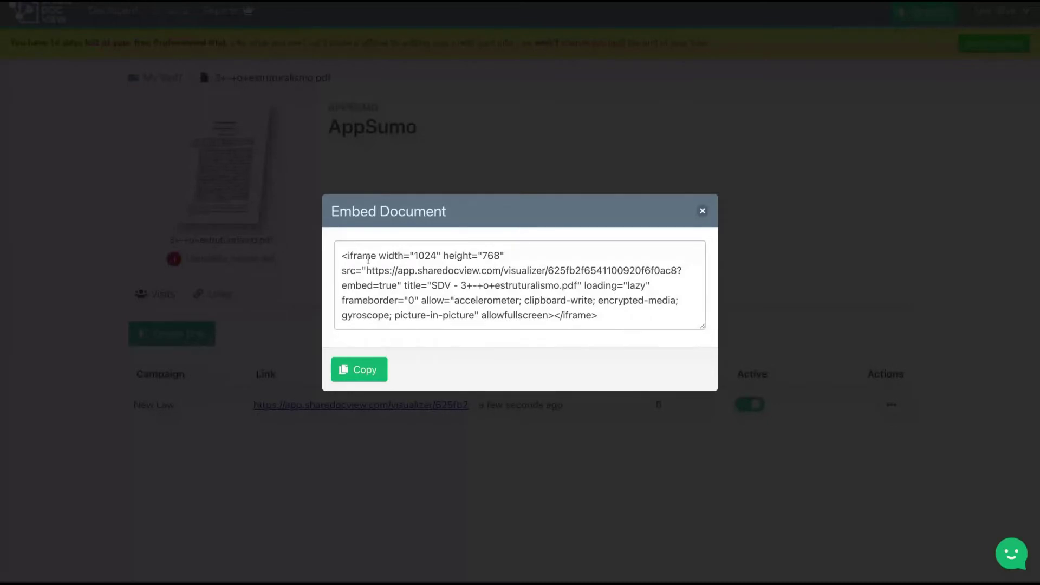
{"action": "left_click_drag", "start_coordinate": [342, 255], "coordinate": [602, 318]}
{"action": "left_click", "coordinate": [702, 210]}
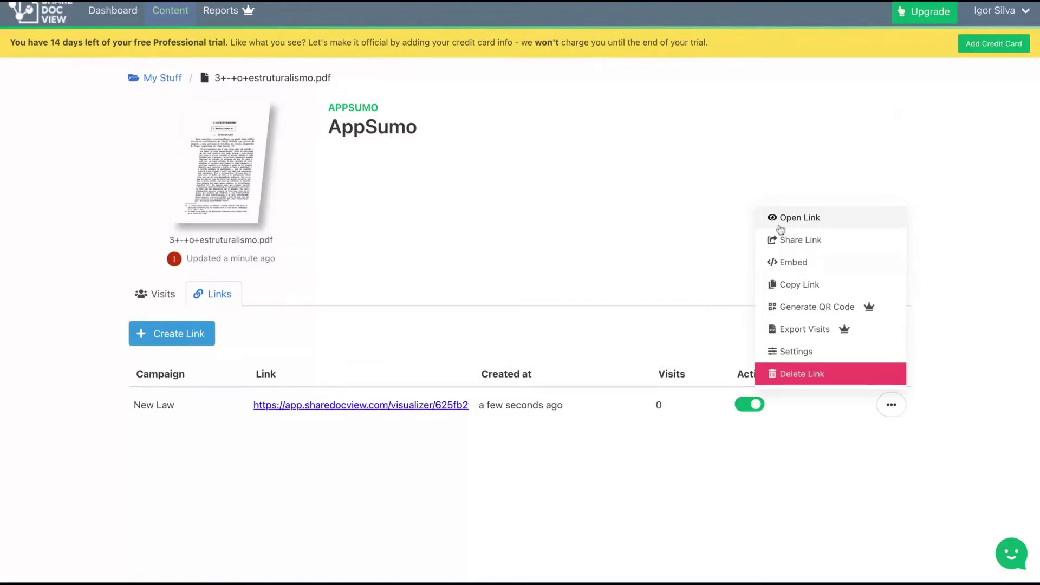
{"action": "left_click", "coordinate": [544, 270]}
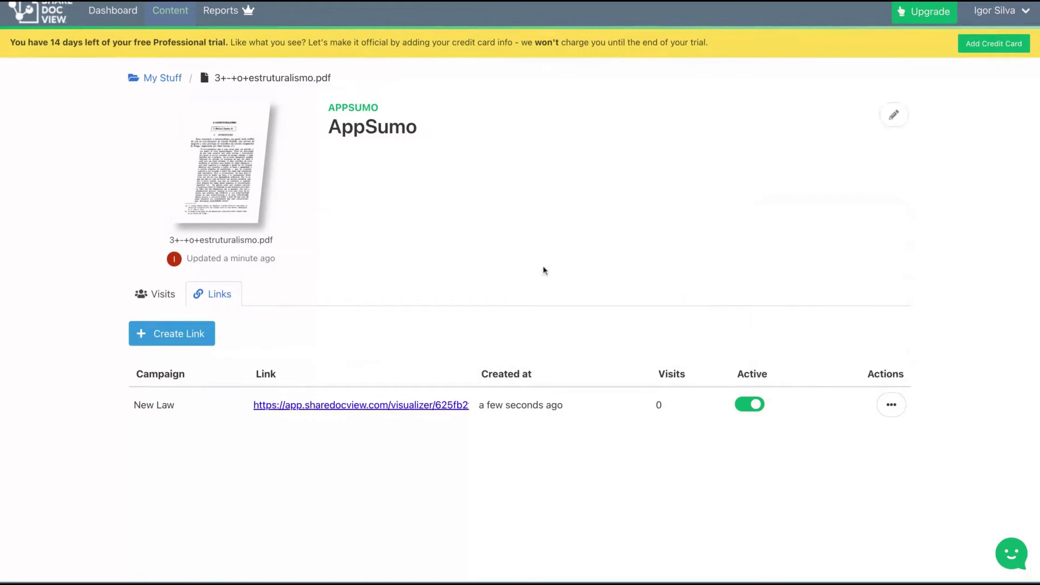
- Open the New Law link and inspect the watermark on the first page of the shared PDF
{"action": "left_click", "coordinate": [406, 405]}
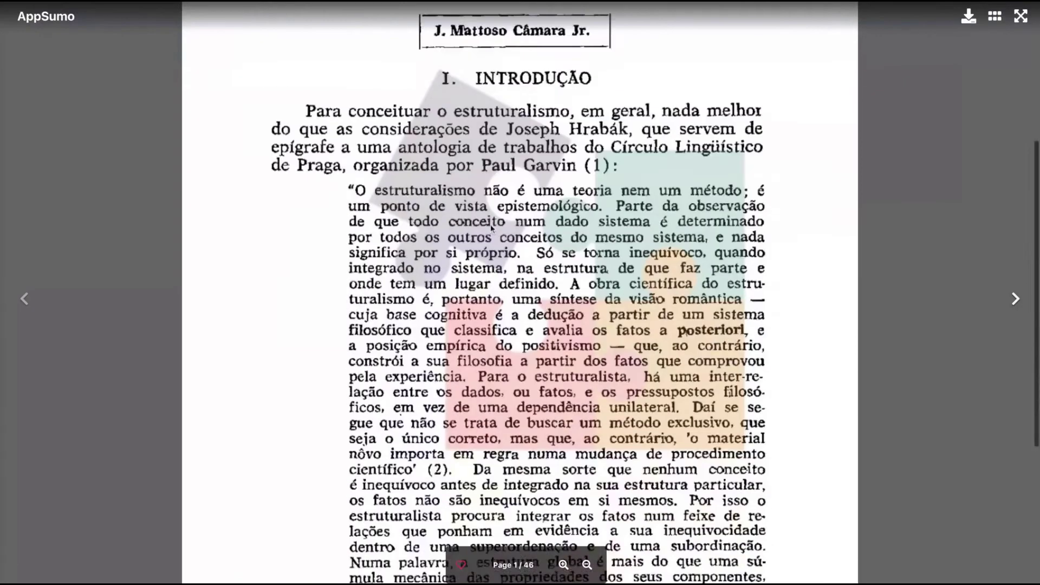
{"action": "scroll", "coordinate": [493, 230], "scroll_direction": "down", "scroll_amount": 2}
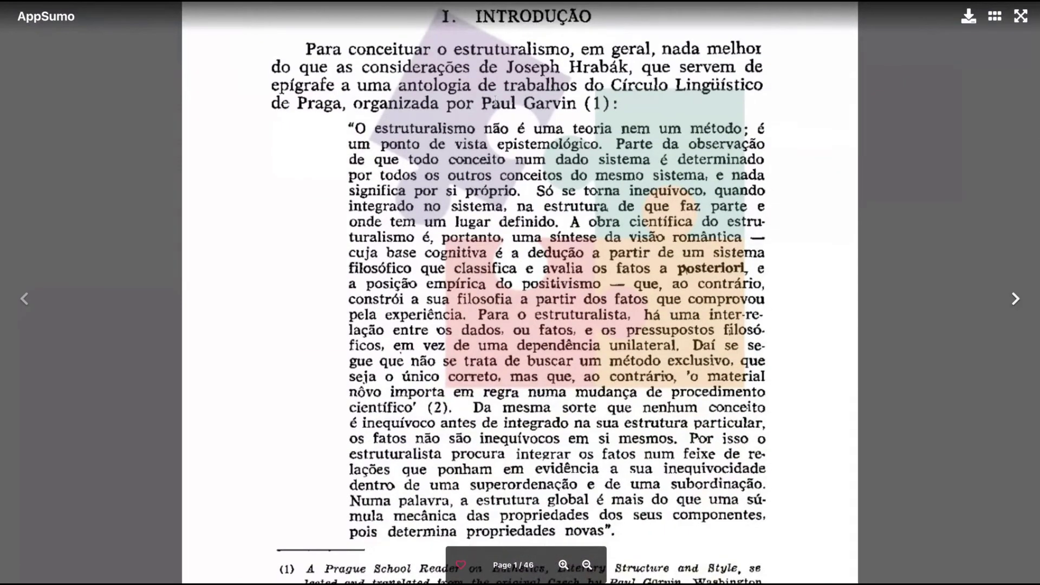
{"action": "scroll", "coordinate": [495, 101], "scroll_direction": "up", "scroll_amount": 5}
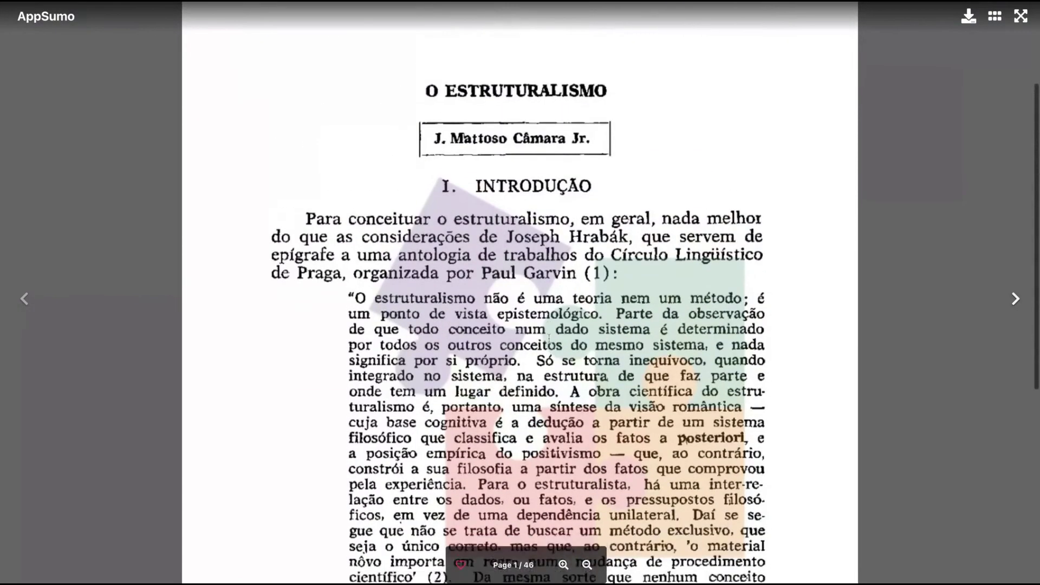
{"action": "scroll", "coordinate": [548, 338], "scroll_direction": "down", "scroll_amount": 10}
{"action": "scroll", "coordinate": [484, 291], "scroll_direction": "up", "scroll_amount": 10}
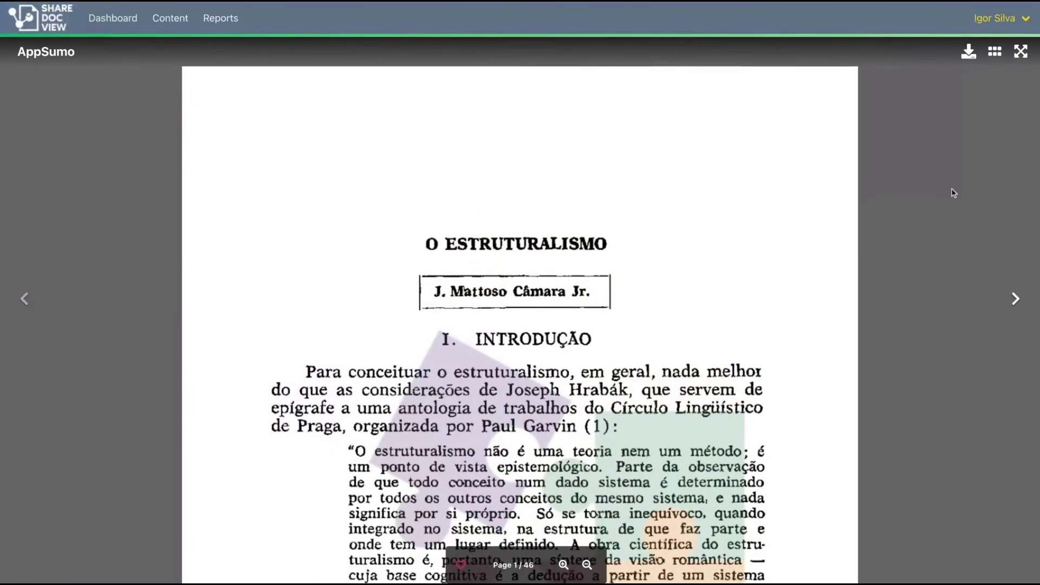
- Page forward through the shared PDF to page 4, checking the watermark on each page, and download the document
{"action": "left_click", "coordinate": [1014, 298]}
{"action": "scroll", "coordinate": [583, 227], "scroll_direction": "down", "scroll_amount": 8}
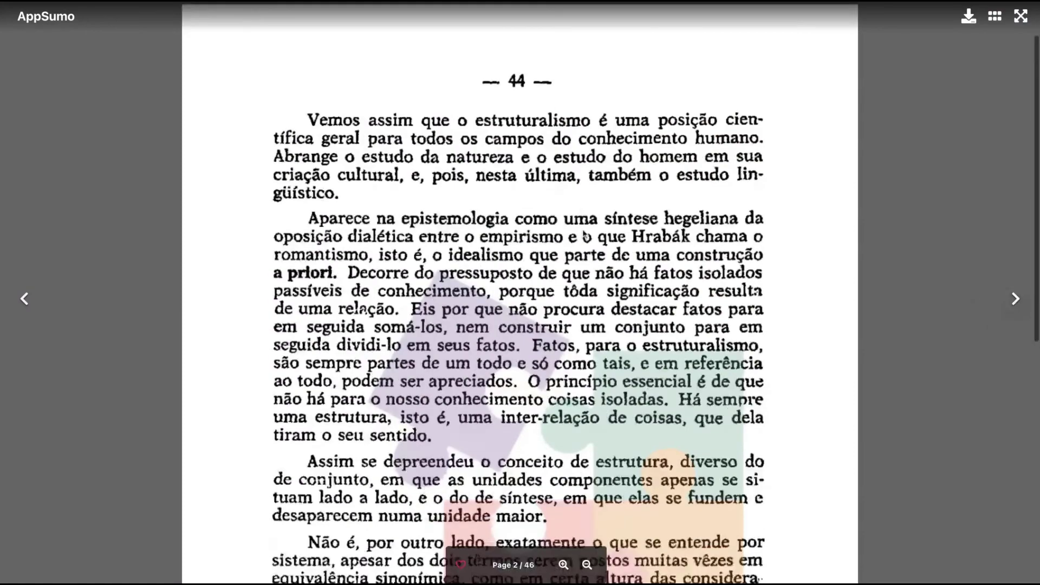
{"action": "left_click", "coordinate": [1015, 298]}
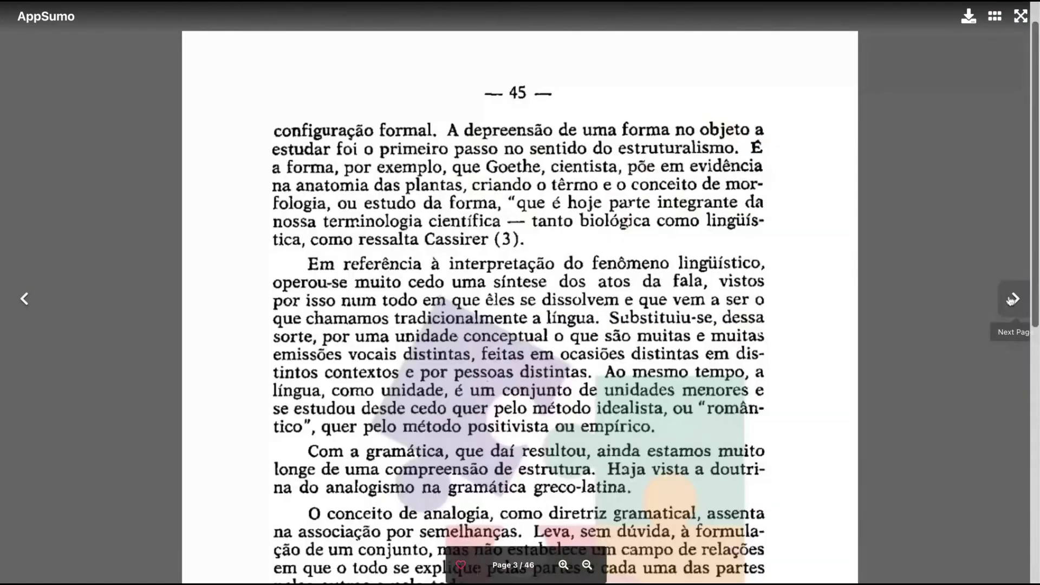
{"action": "left_click", "coordinate": [1014, 298]}
{"action": "scroll", "coordinate": [487, 270], "scroll_direction": "down", "scroll_amount": 2}
{"action": "scroll", "coordinate": [220, 191], "scroll_direction": "up", "scroll_amount": 3}
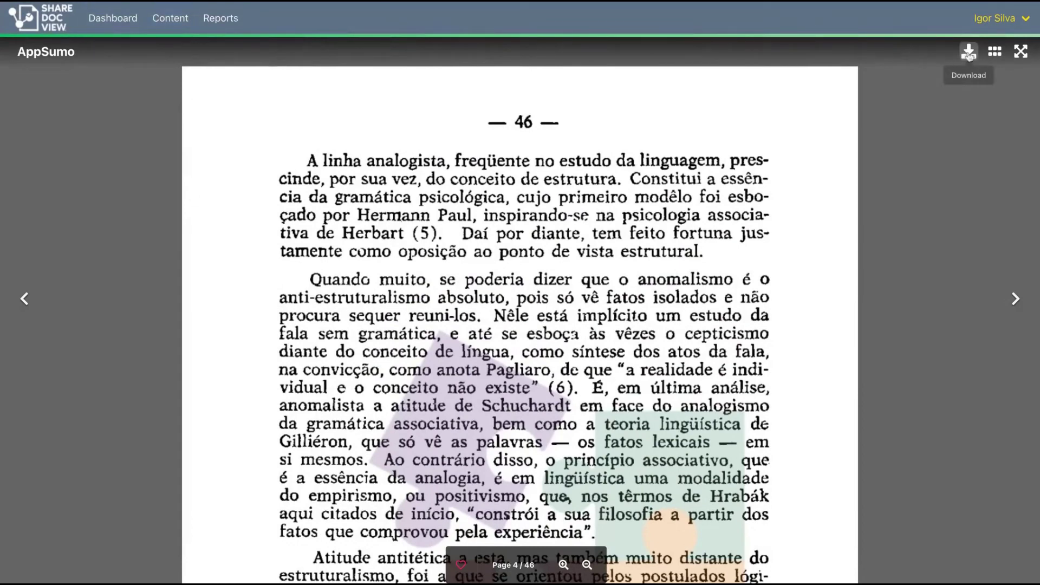
{"action": "left_click", "coordinate": [969, 56]}
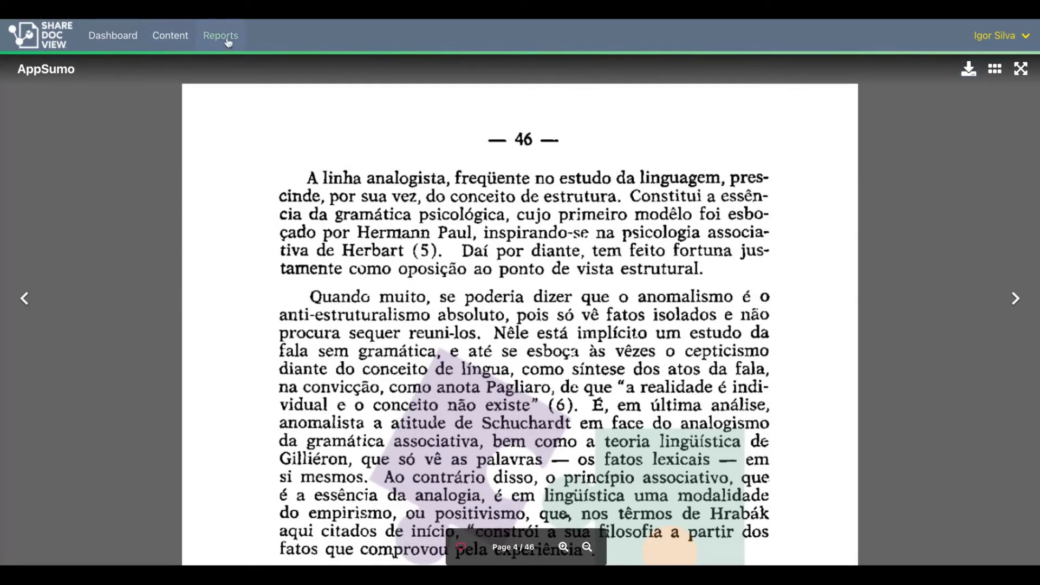
- Try to access Reports, look at the subscription plans offered and return to the dashboard
{"action": "left_click", "coordinate": [227, 39]}
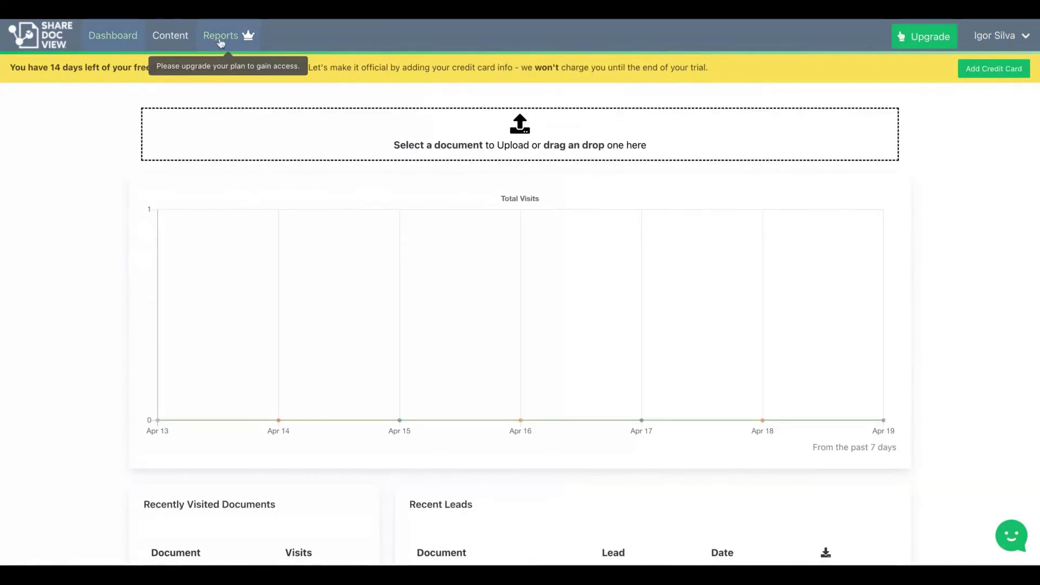
{"action": "left_click", "coordinate": [220, 38]}
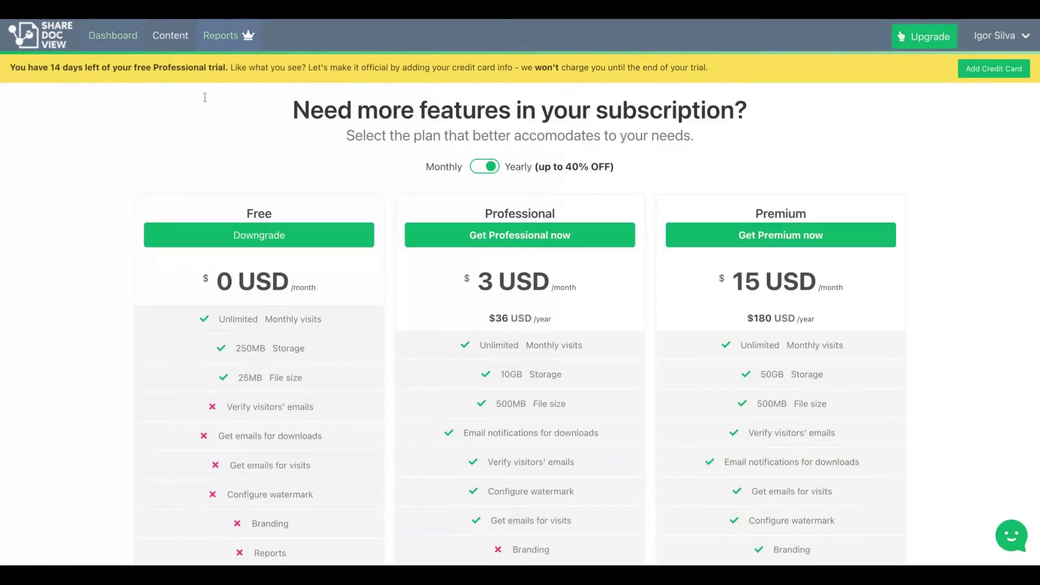
{"action": "left_click", "coordinate": [58, 39]}
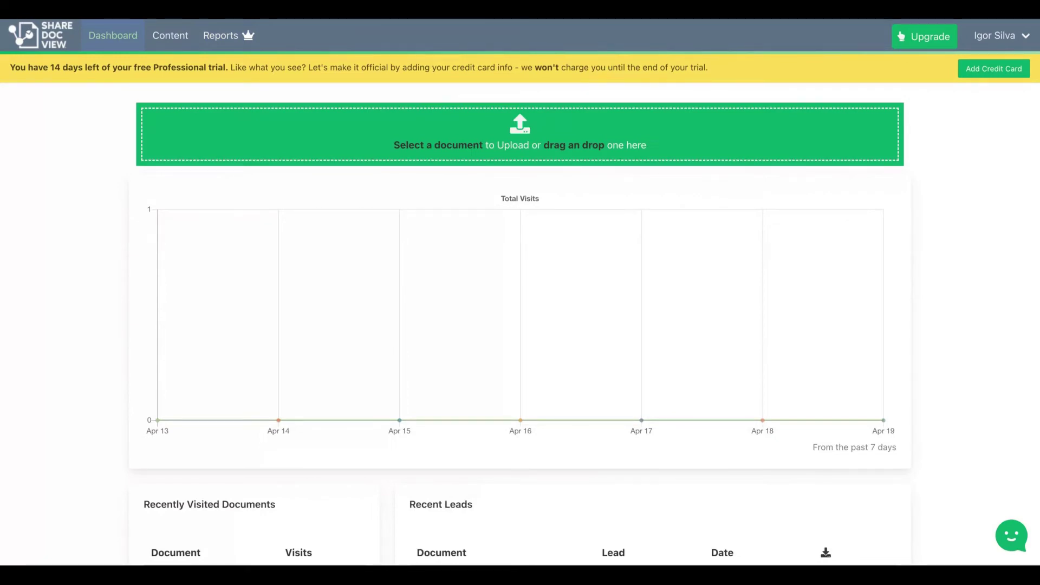
- Upload Jordan Peterson - NEVER Get Friend Zoned AGAIN!.docx, create a link for the audience New LAw and copy its URL
{"action": "left_click", "coordinate": [522, 146]}
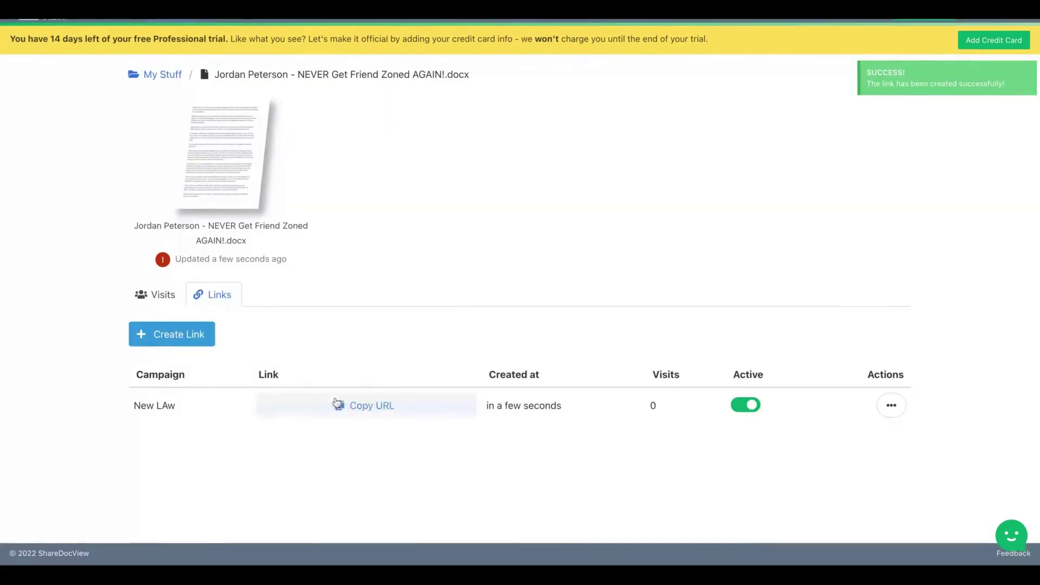
{"action": "left_click", "coordinate": [367, 407]}
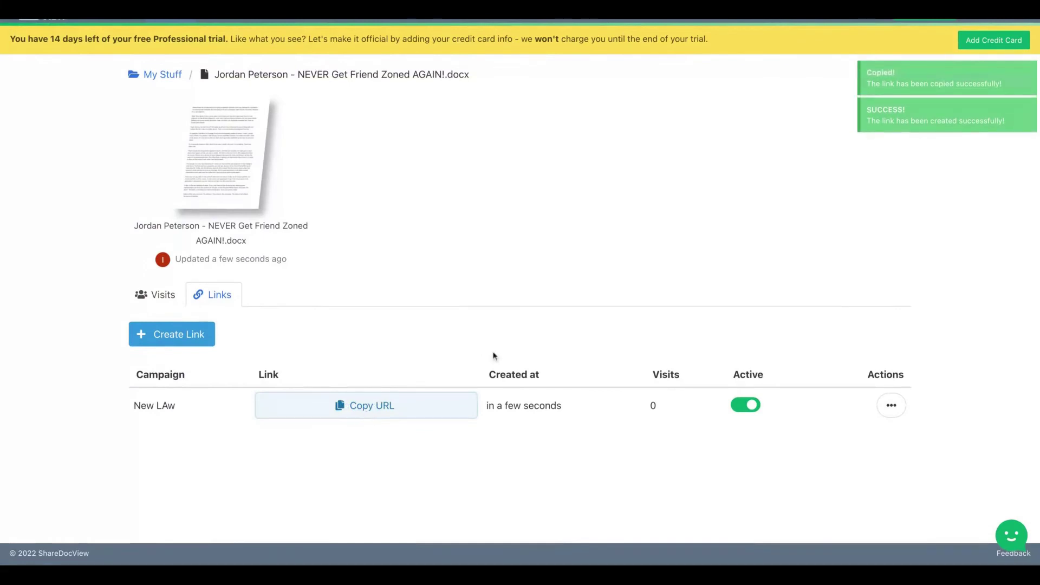
- Open the New LAw link and look over the first page of the shared Word document
{"action": "left_click", "coordinate": [890, 405]}
{"action": "left_click", "coordinate": [801, 402]}
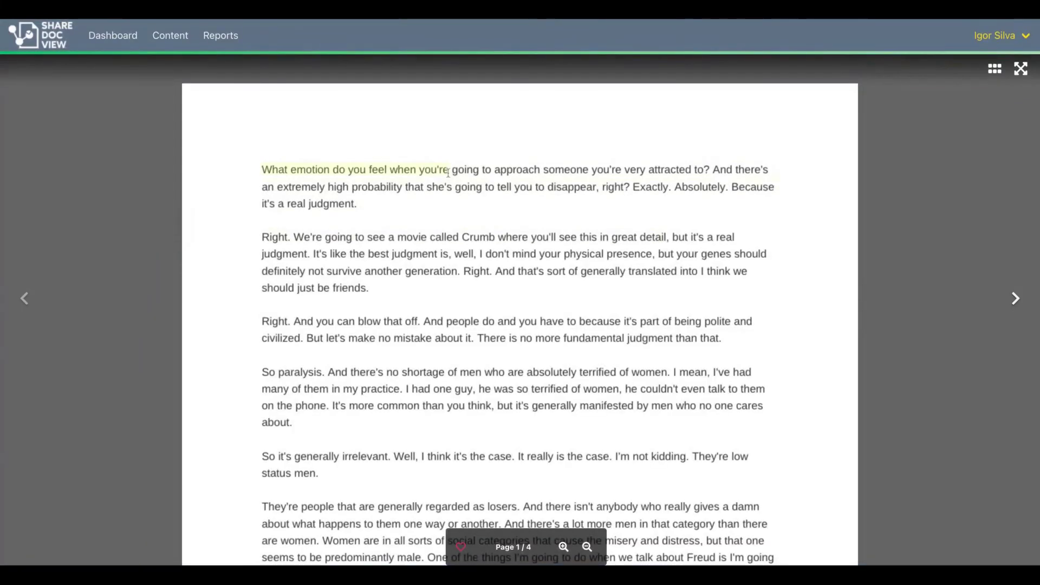
{"action": "scroll", "coordinate": [480, 233], "scroll_direction": "down", "scroll_amount": 8}
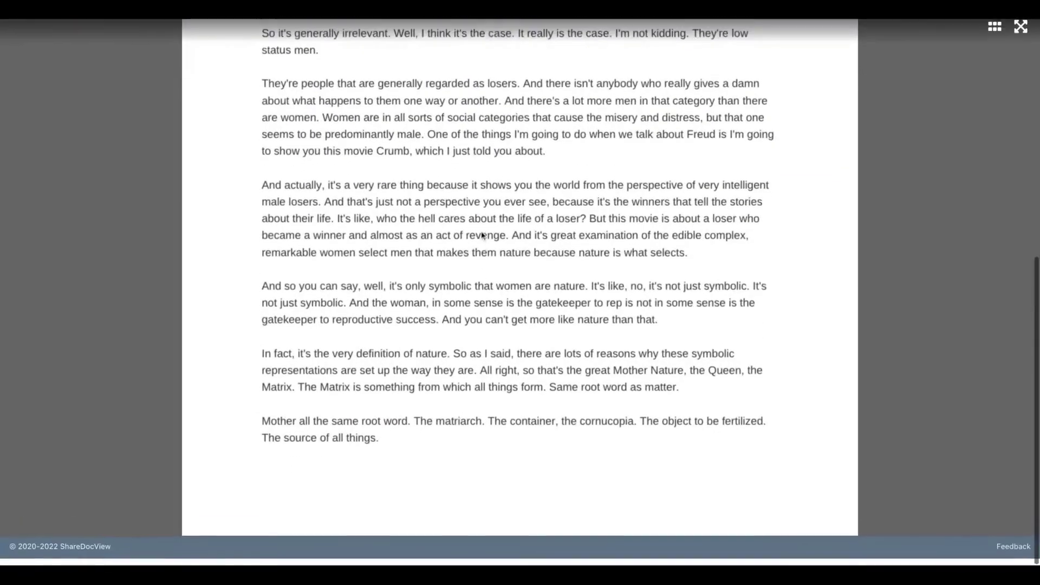
{"action": "scroll", "coordinate": [481, 233], "scroll_direction": "up", "scroll_amount": 8}
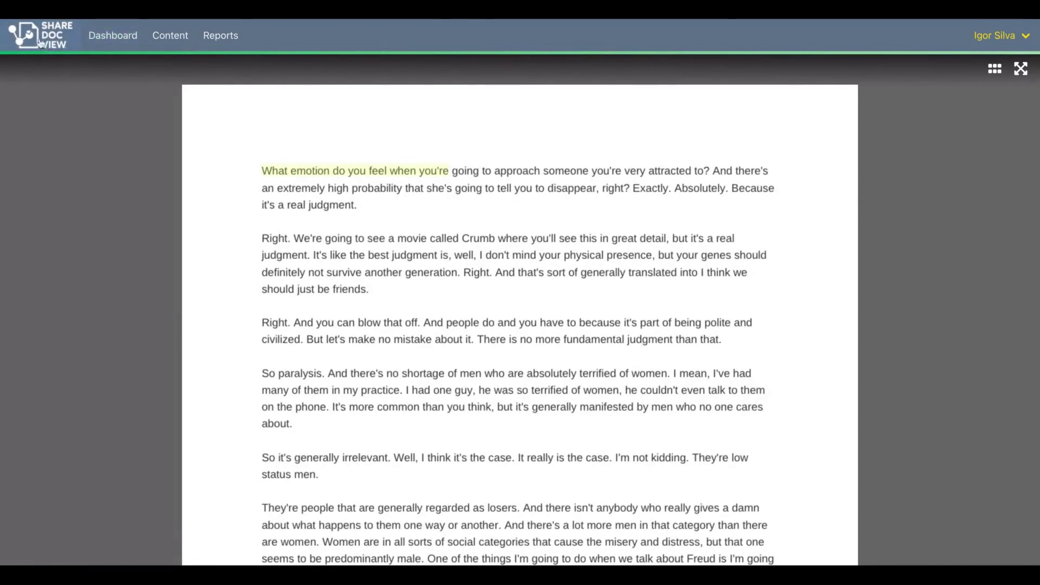
- From the dashboard, upload the Violência Doméstica PDF, create a link for the audience TTZ and copy its URL
{"action": "left_click", "coordinate": [113, 48]}
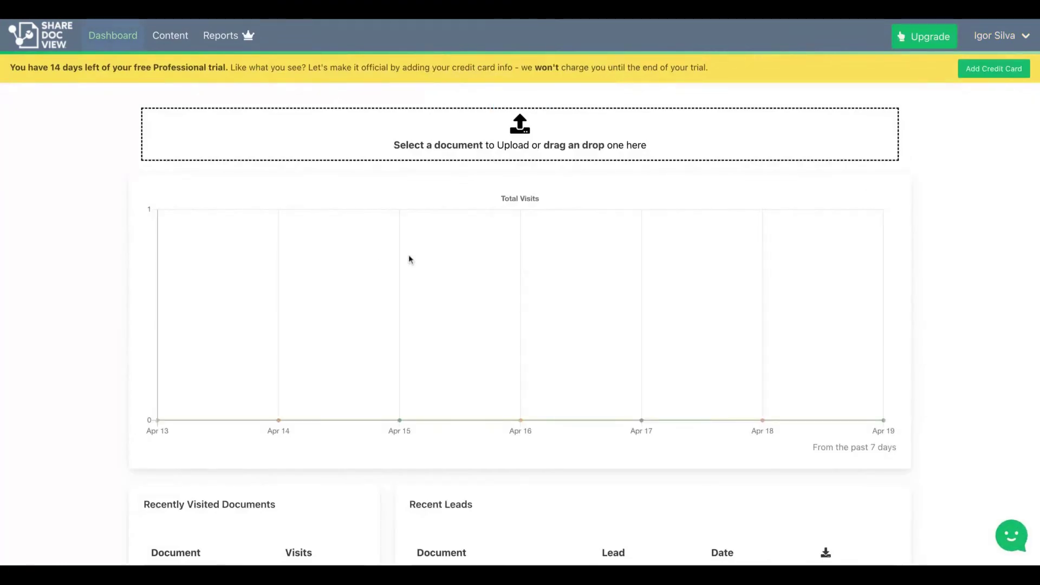
{"action": "left_click", "coordinate": [481, 145]}
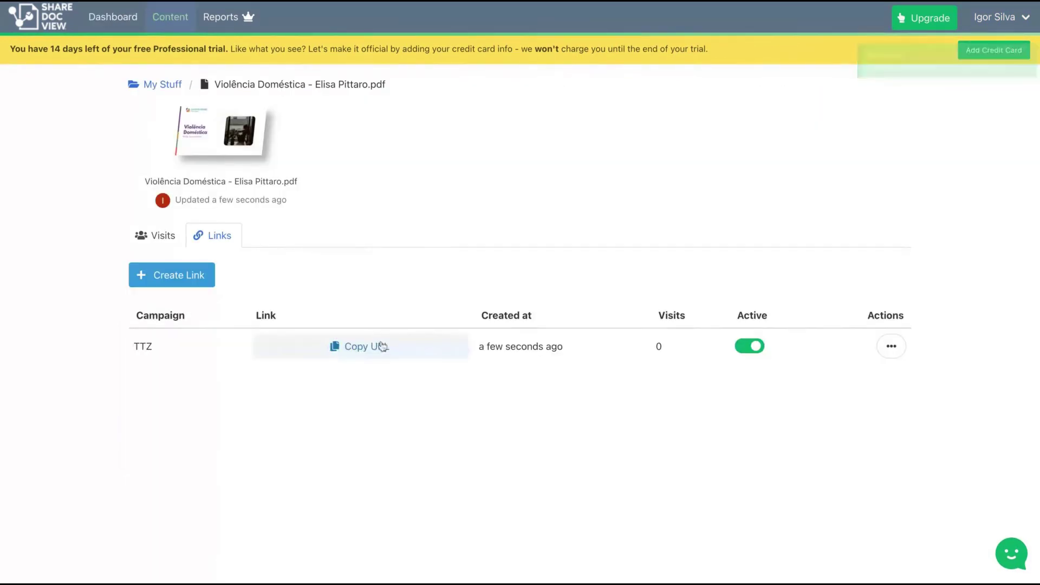
{"action": "left_click", "coordinate": [376, 345]}
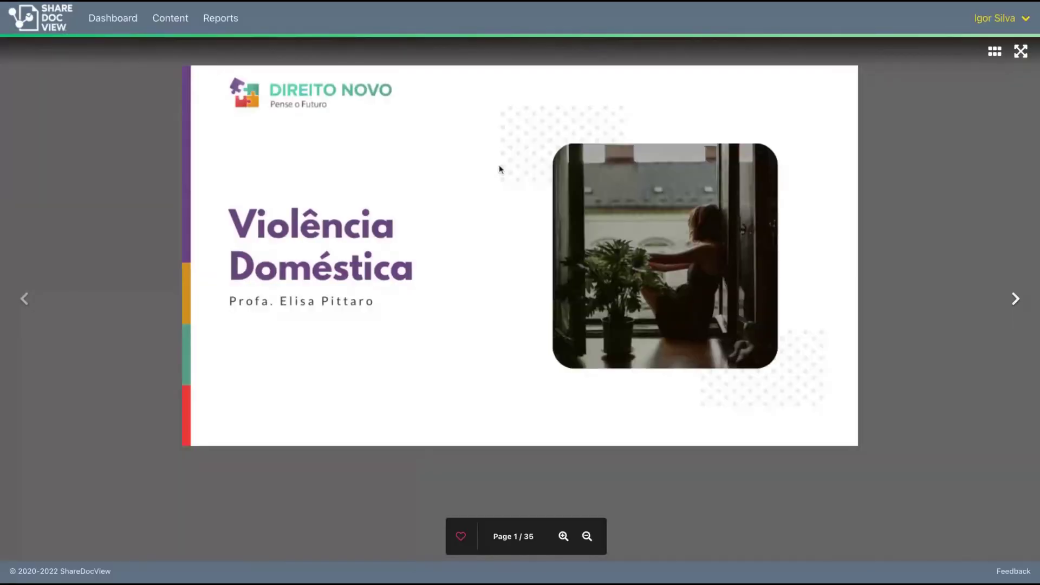
- Page forward to page 3 of the shared Violência Doméstica presentation, view it in full screen and exit full screen
{"action": "left_click", "coordinate": [1016, 299]}
{"action": "left_click", "coordinate": [1017, 299]}
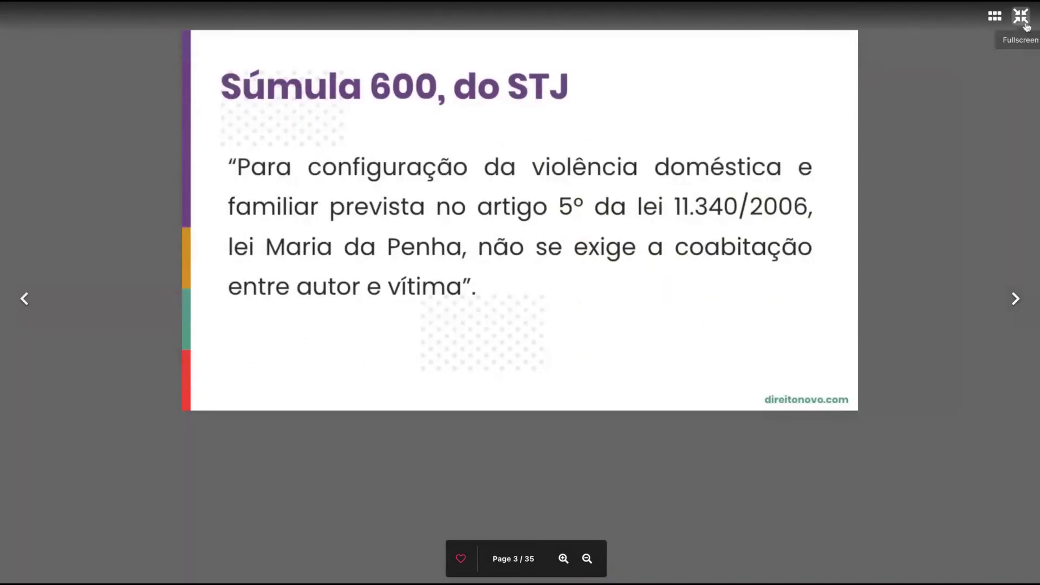
{"action": "left_click", "coordinate": [1025, 24]}
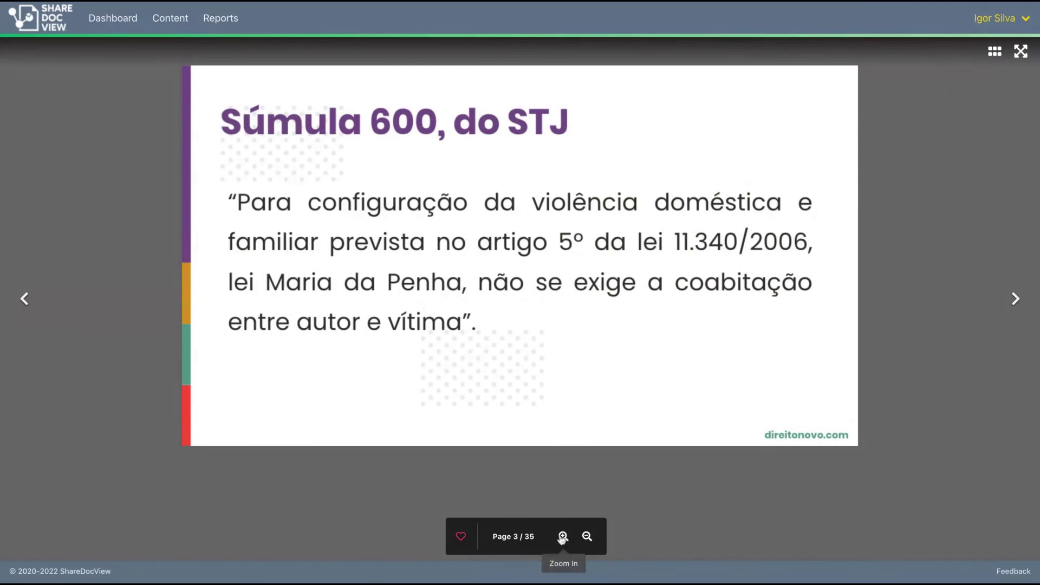